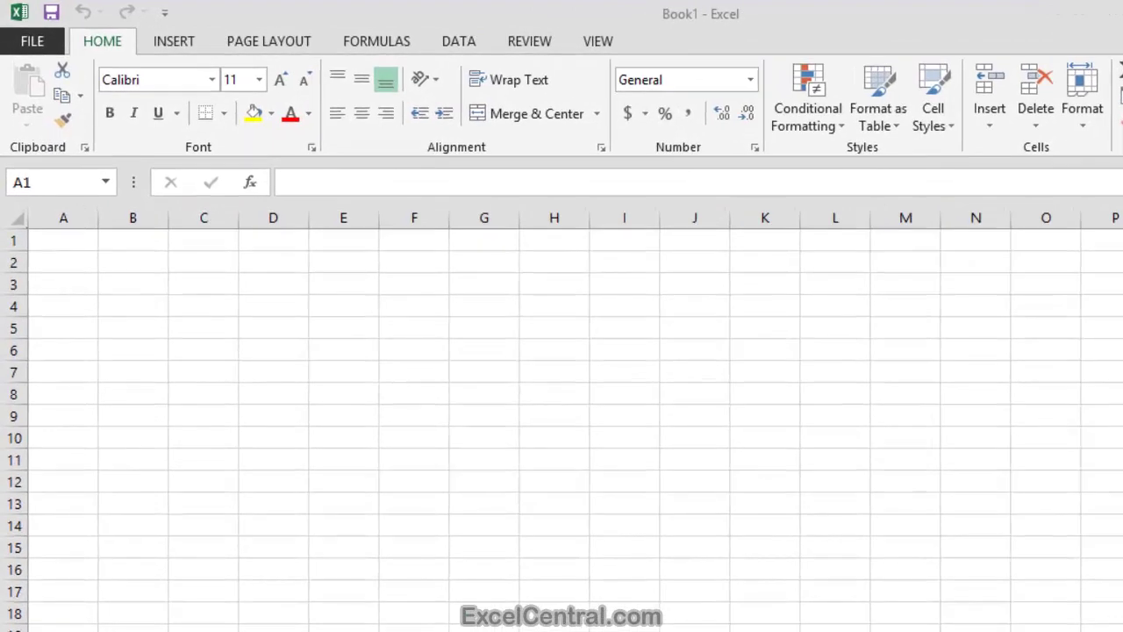
Enter 123.4567 in G2 and reduce its display by two decimals so it shows 123.46
left_click(481, 263)
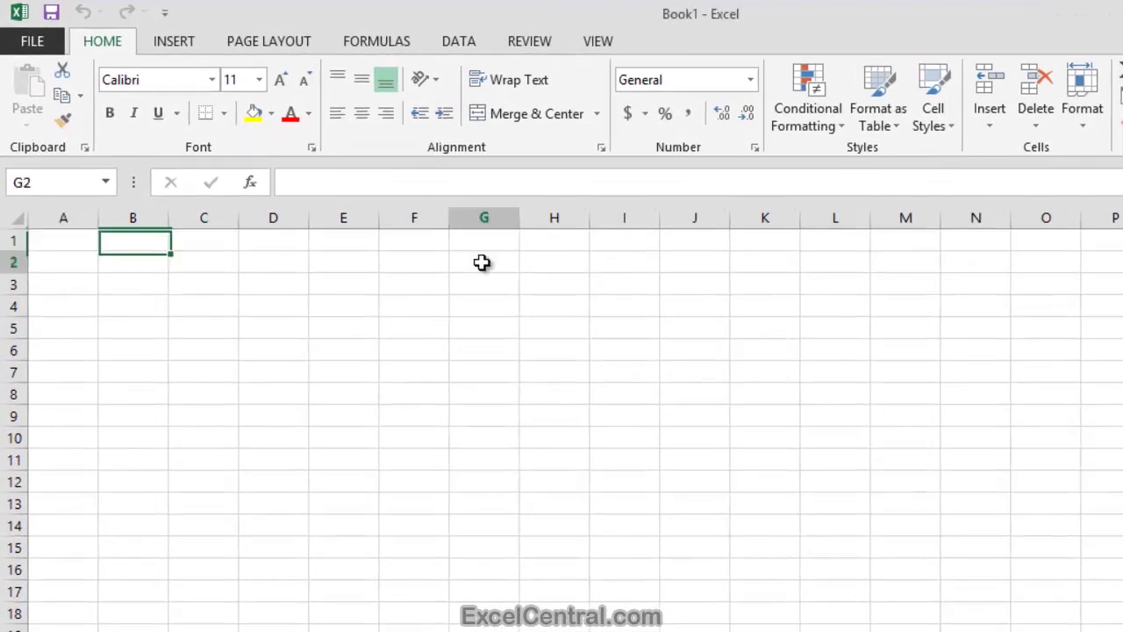
type("123")
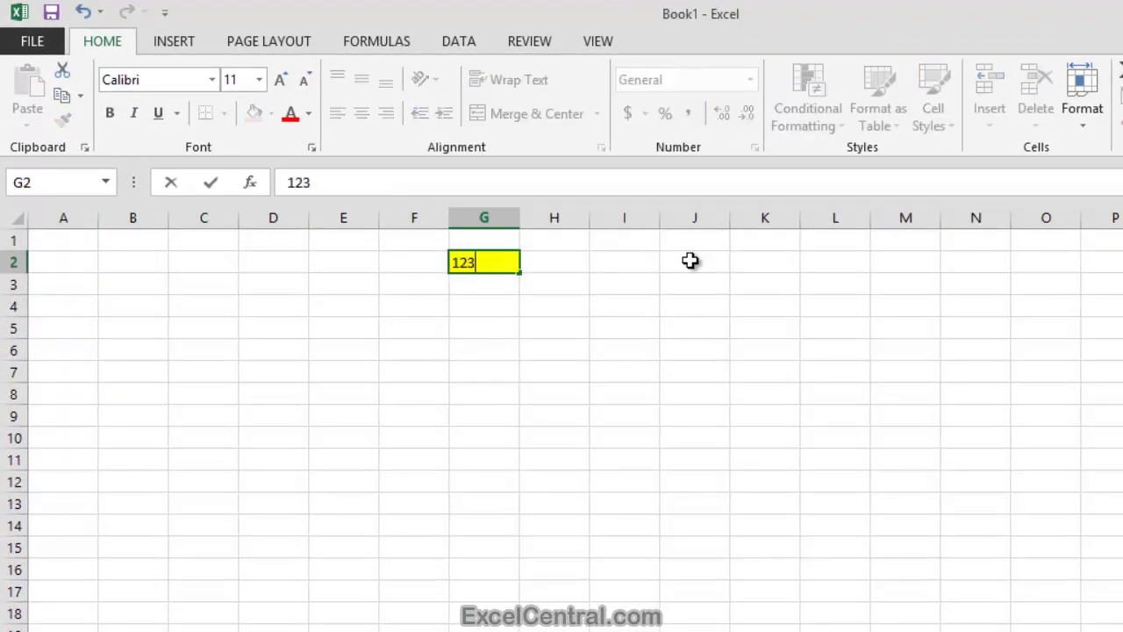
type(".4567")
key("Return")
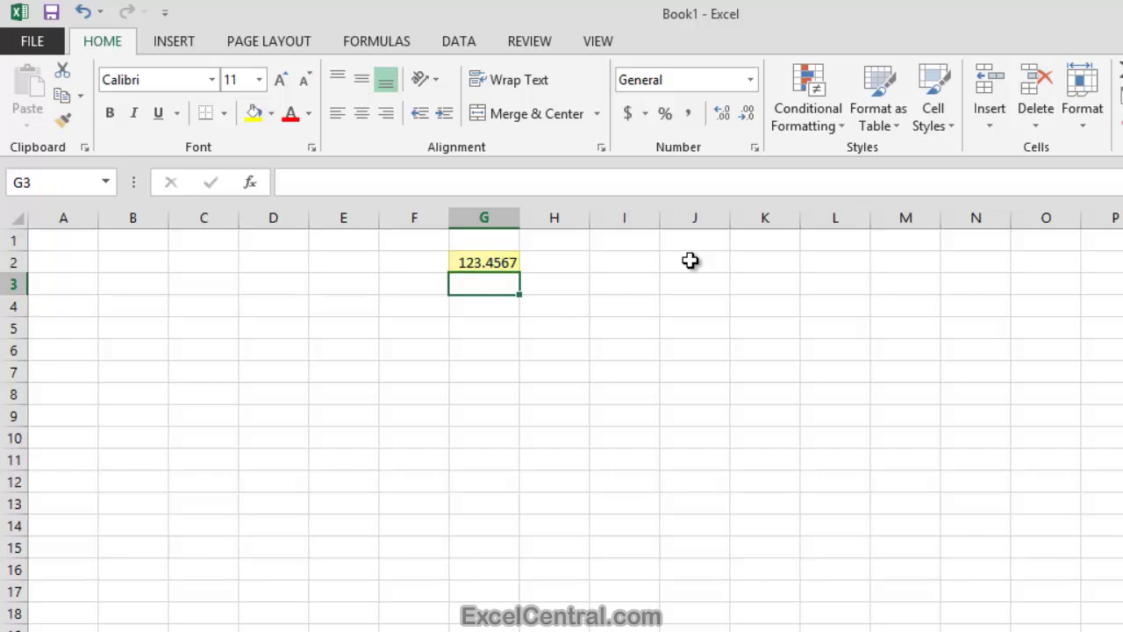
left_click(478, 261)
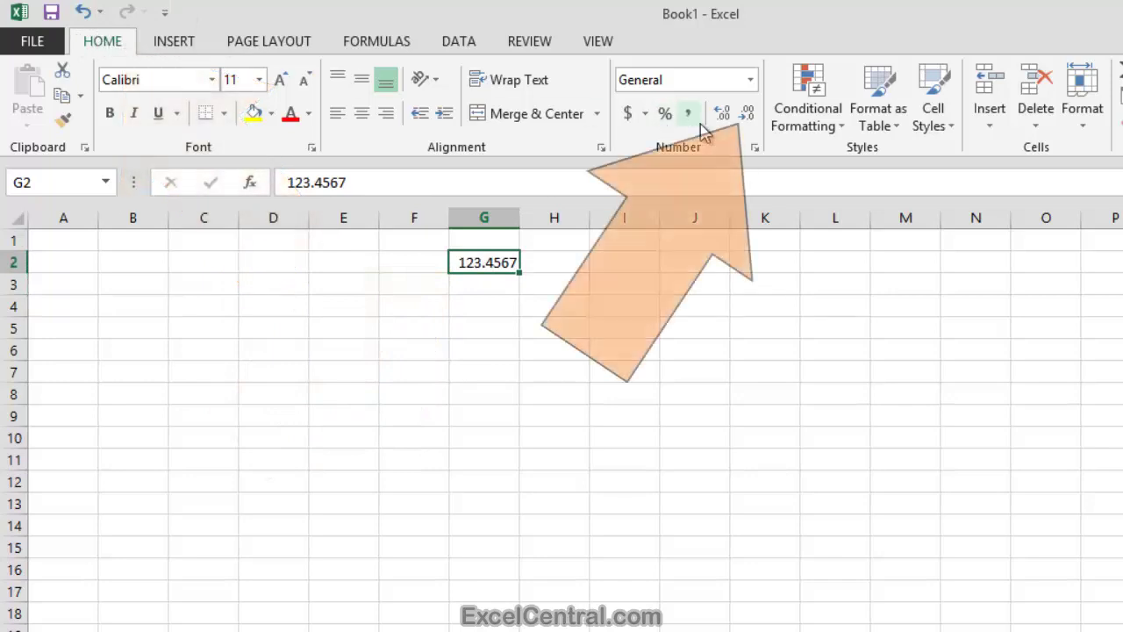
left_click(747, 115)
left_click(747, 114)
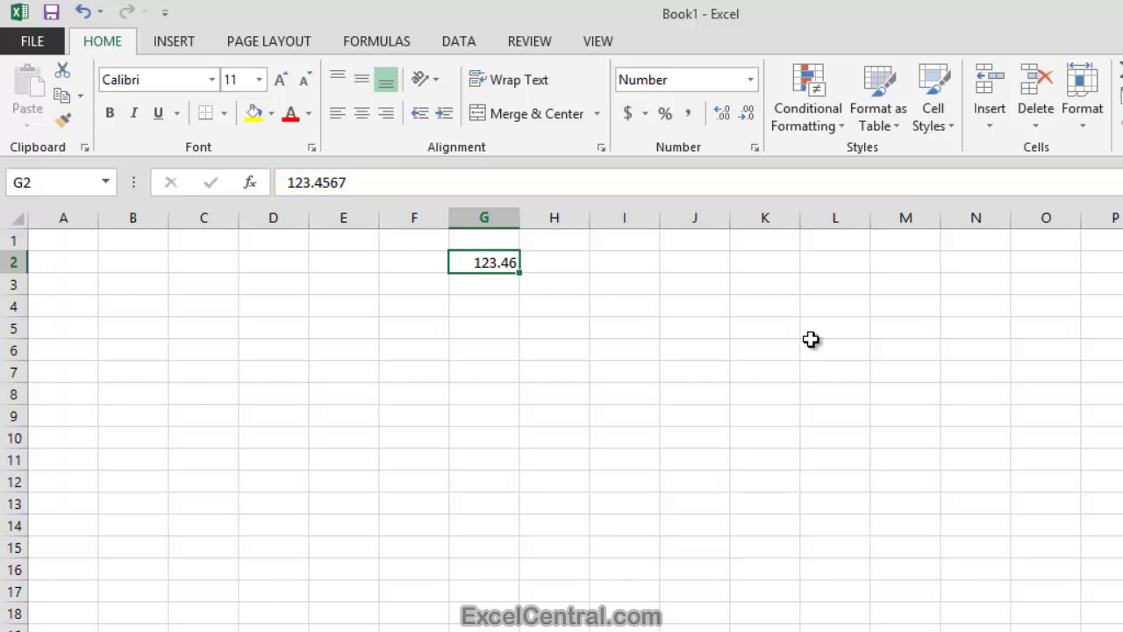
Enter 1.4 in both G4 and G5
left_click(498, 304)
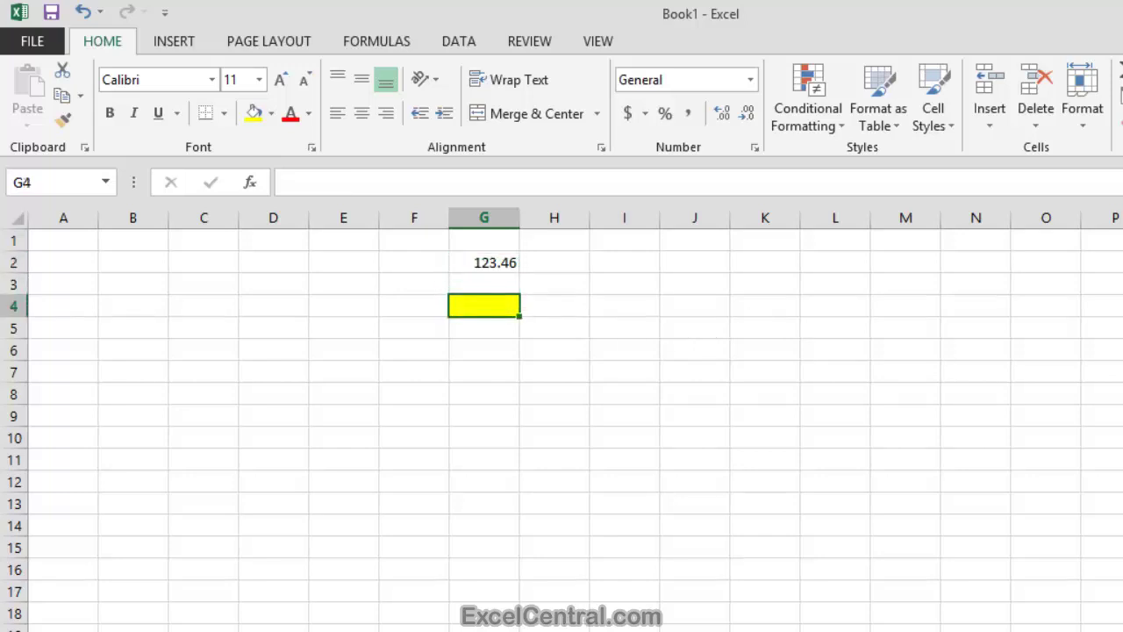
type("1.4")
key("Return")
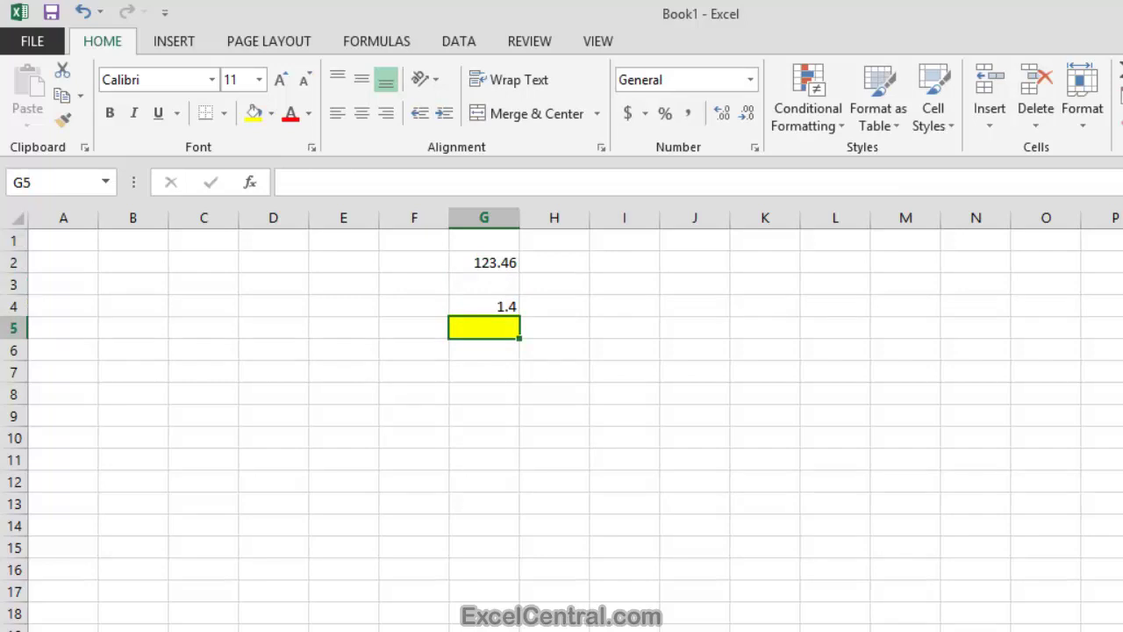
type("1.4")
key("Return")
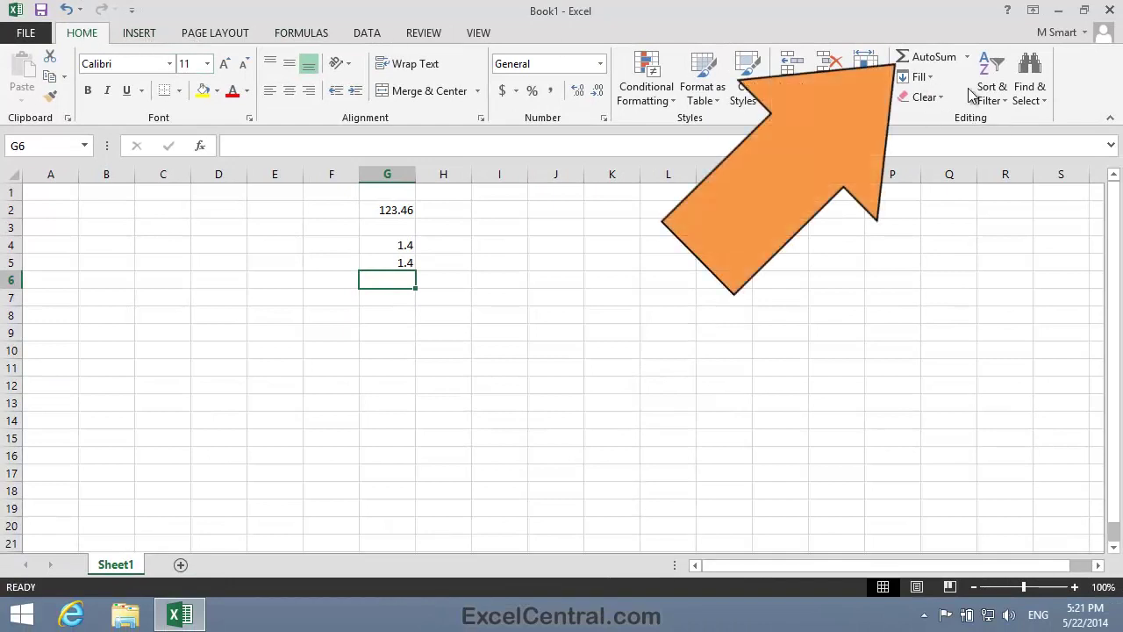
Add =SUM(G4:G5) in G6 with AutoSum, showing 2.8
left_click(937, 62)
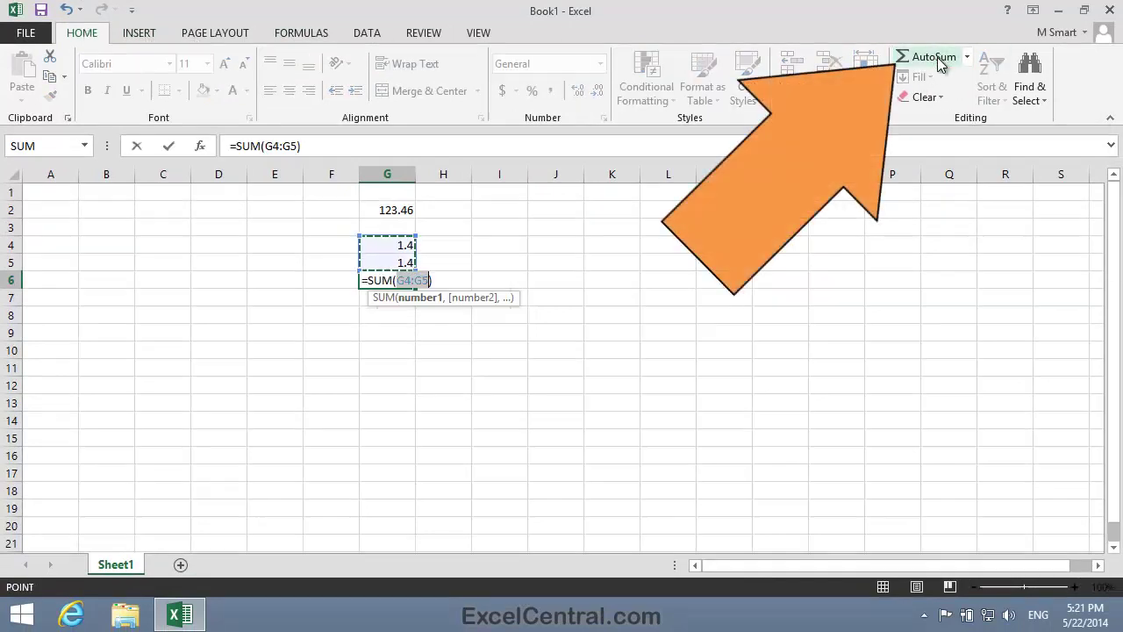
left_click(937, 62)
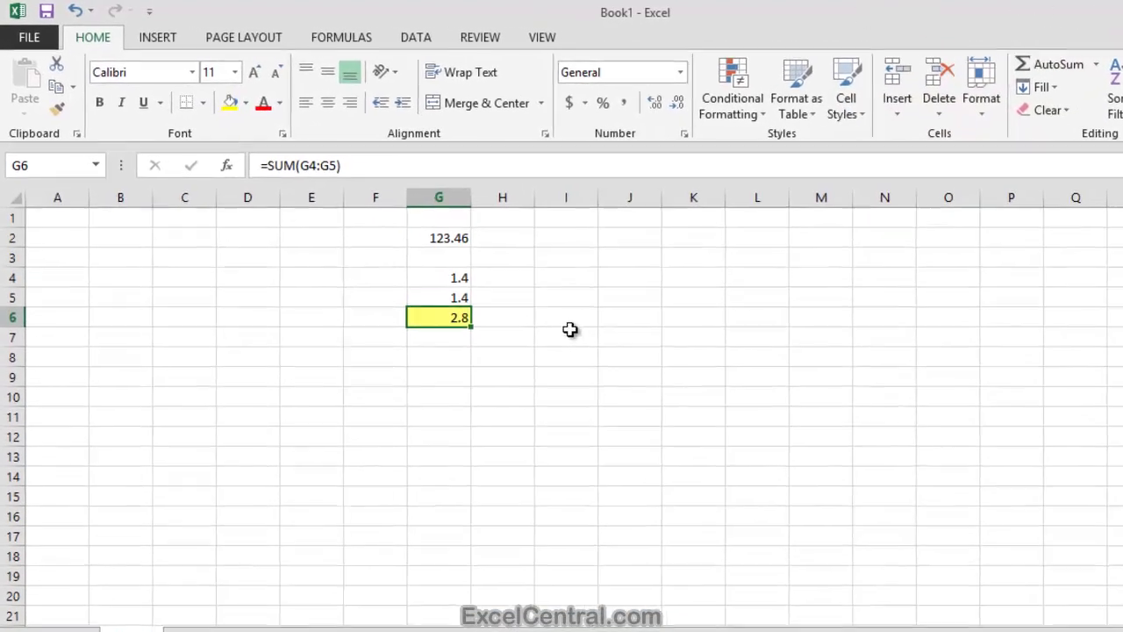
left_click(500, 280)
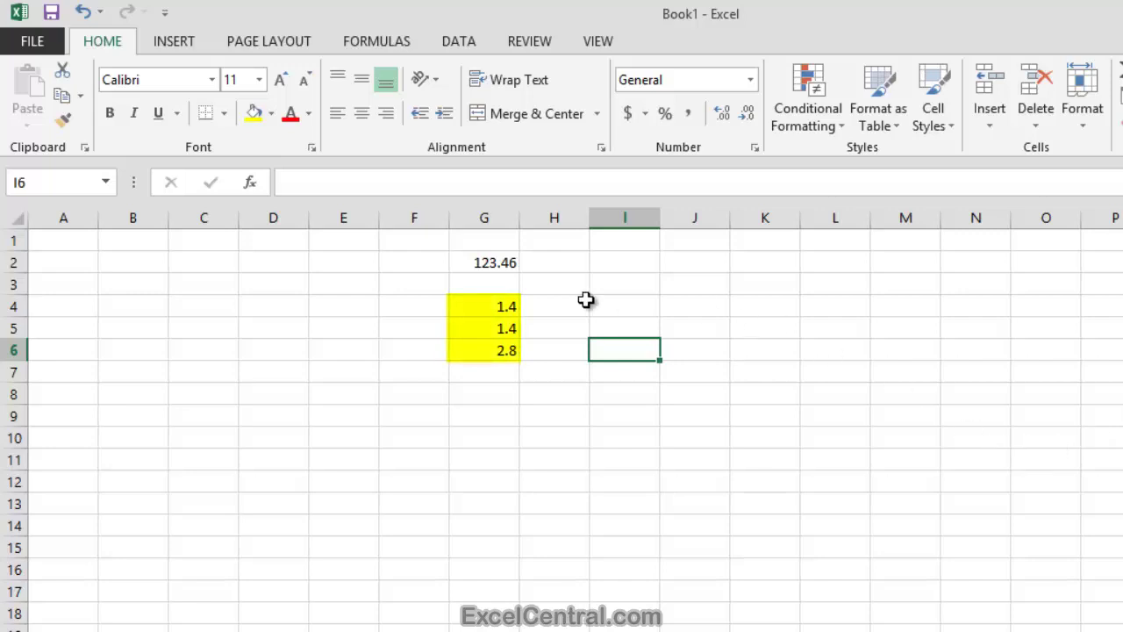
Remove the decimal places from G4:G6 so they display 1, 1 and 3
left_click_drag(487, 307, 499, 348)
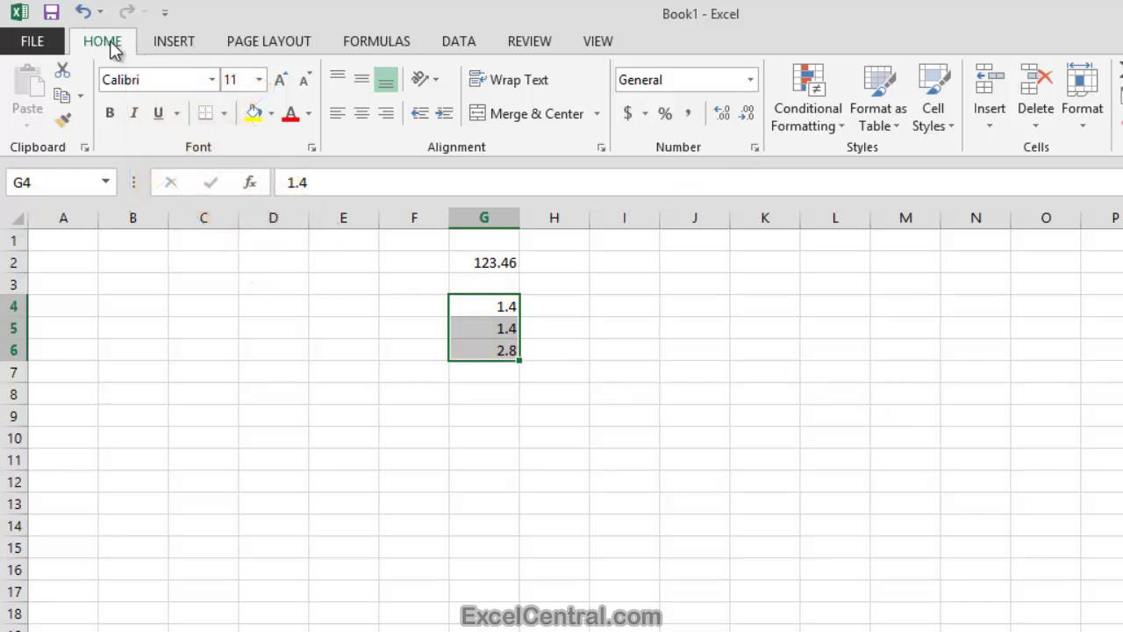
left_click(749, 119)
left_click(759, 350)
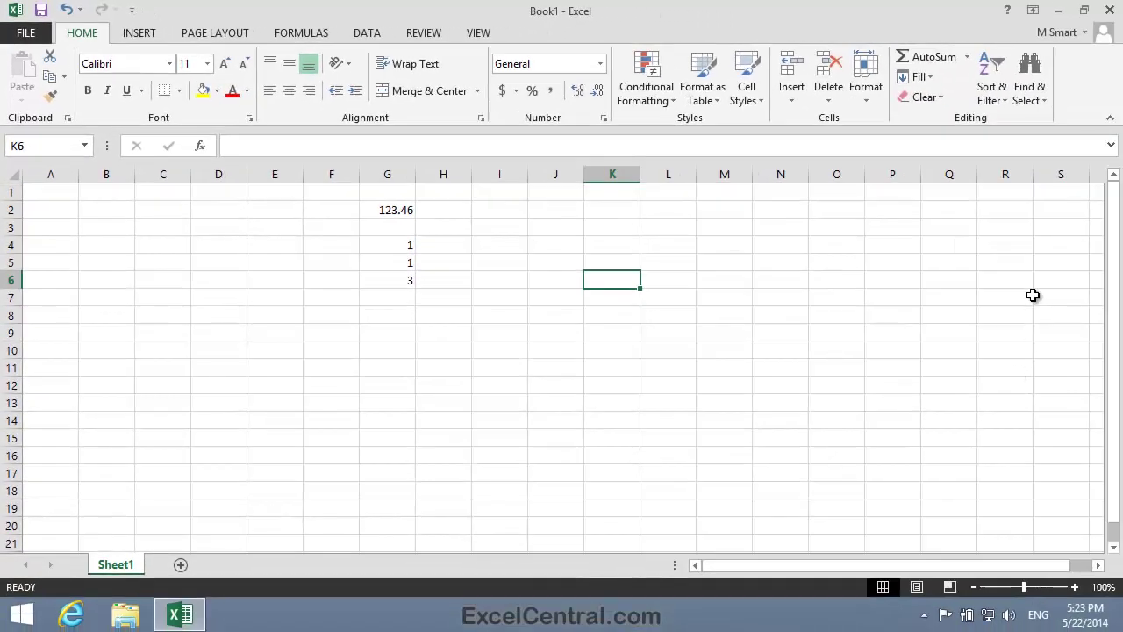
Open 'Sales Week Ended 14th March 2008-1' from the Session 4 folder via File > Open > Computer
left_click(29, 33)
left_click(61, 143)
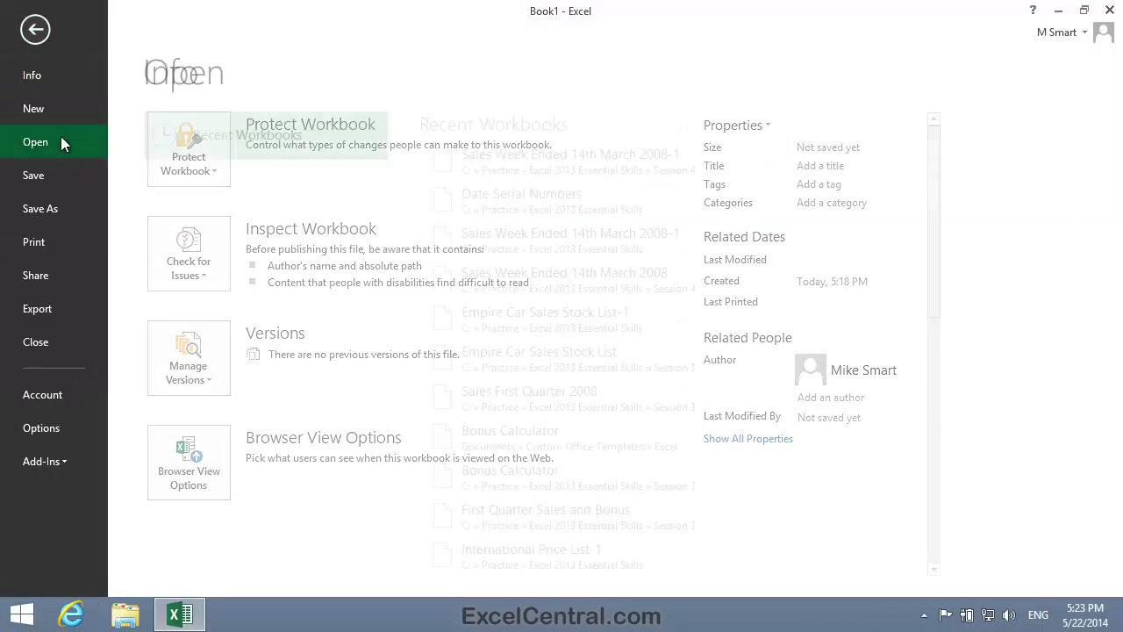
left_click(169, 230)
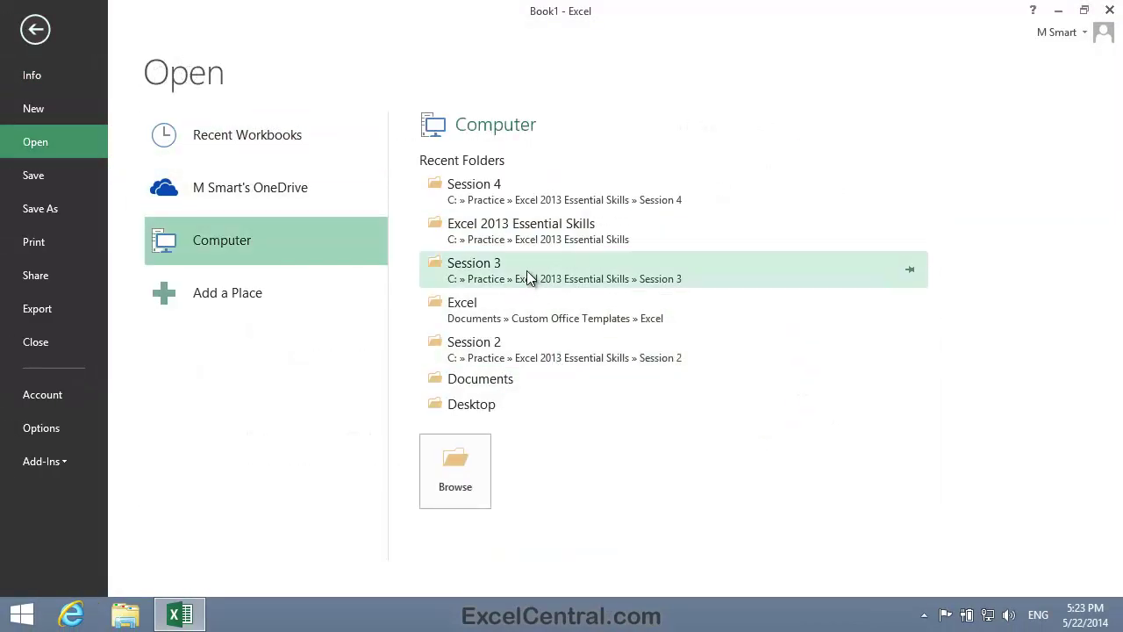
left_click(494, 188)
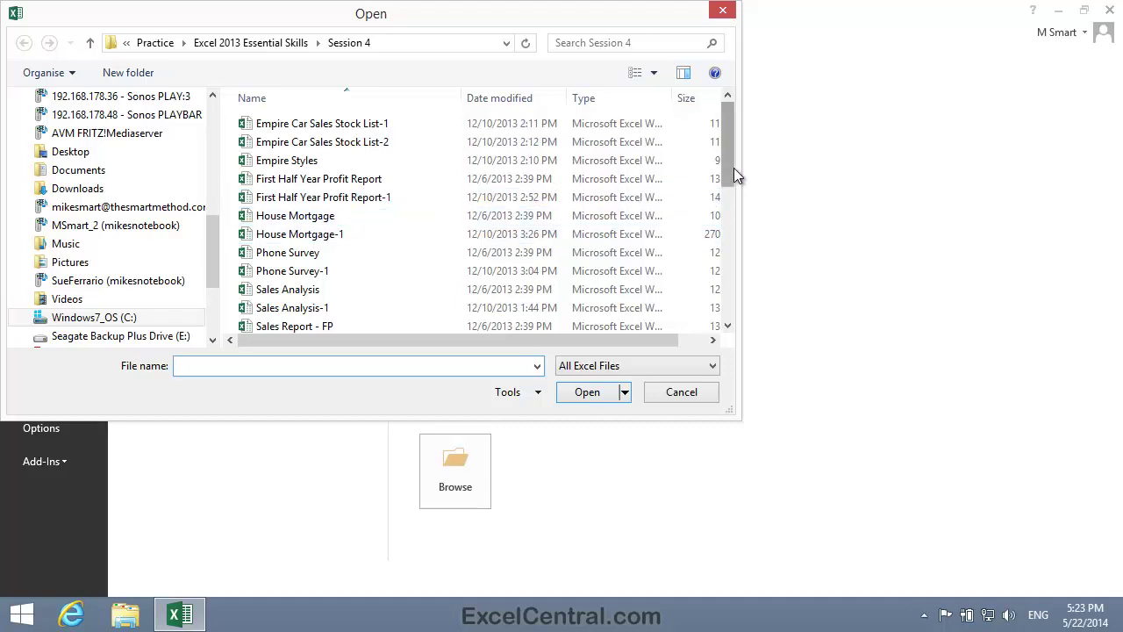
left_click_drag(734, 169, 735, 251)
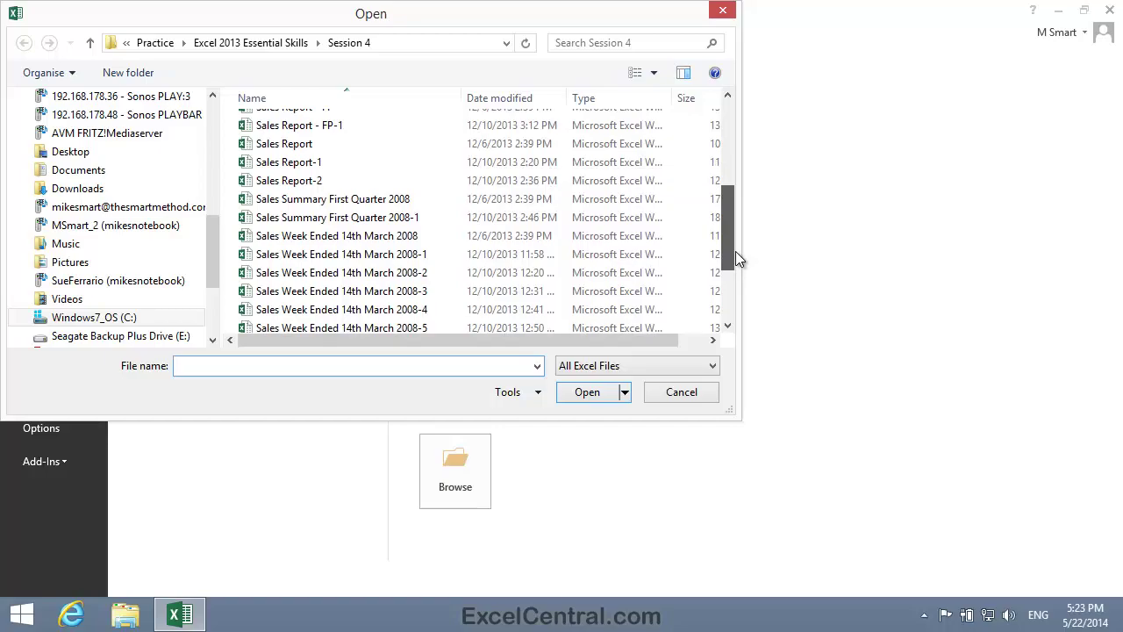
double_click(404, 255)
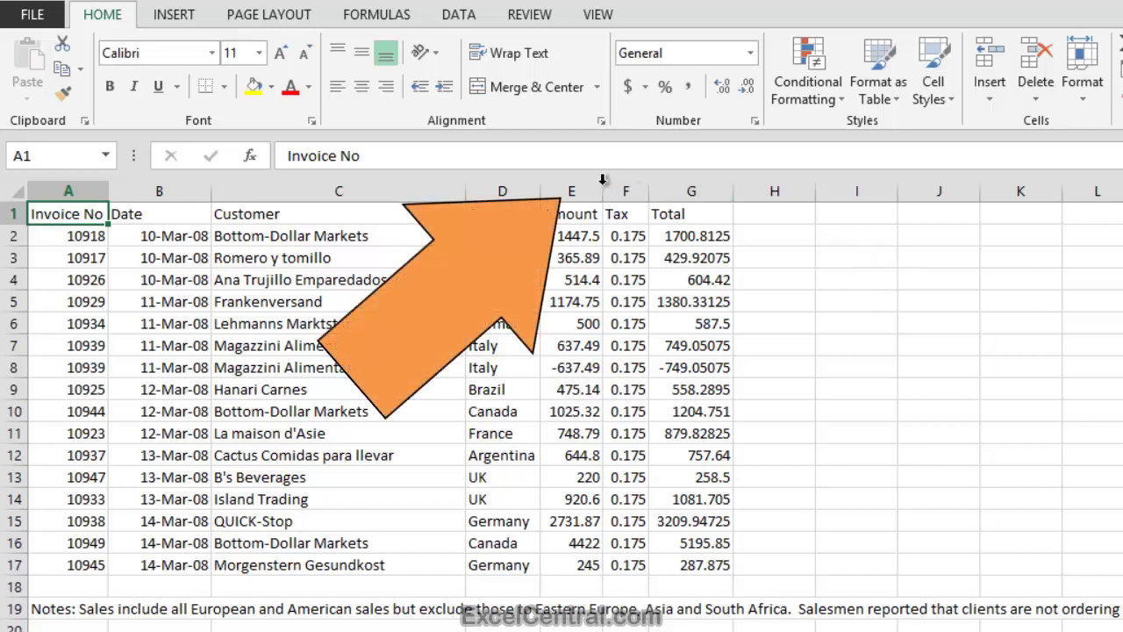
Apply Comma Style to column E and widen it, then undo both changes
left_click(575, 193)
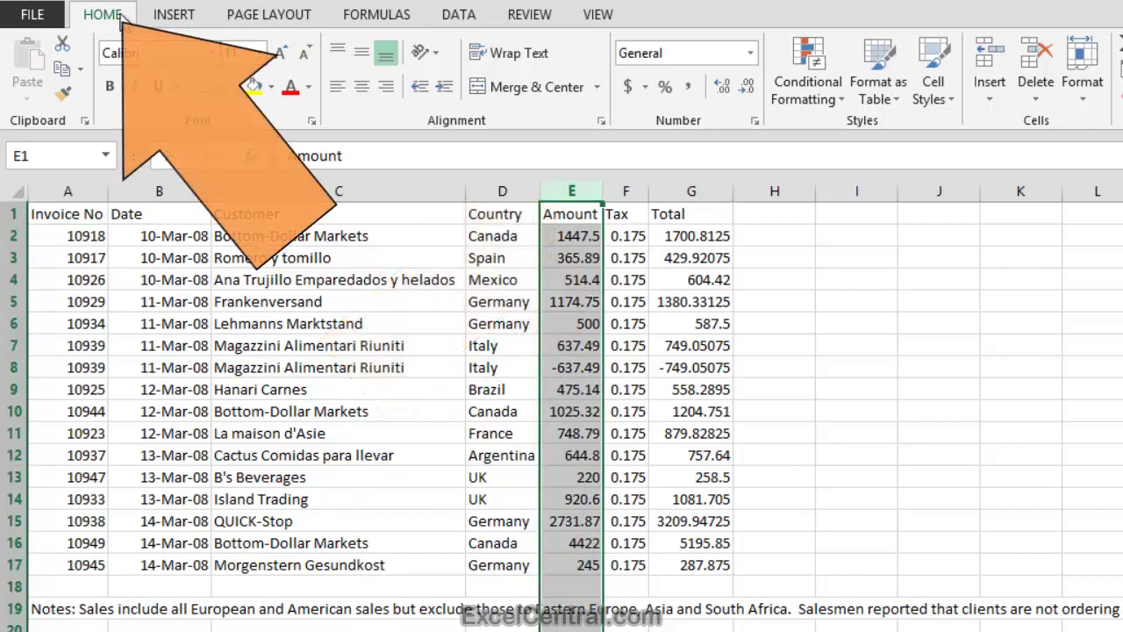
left_click(688, 88)
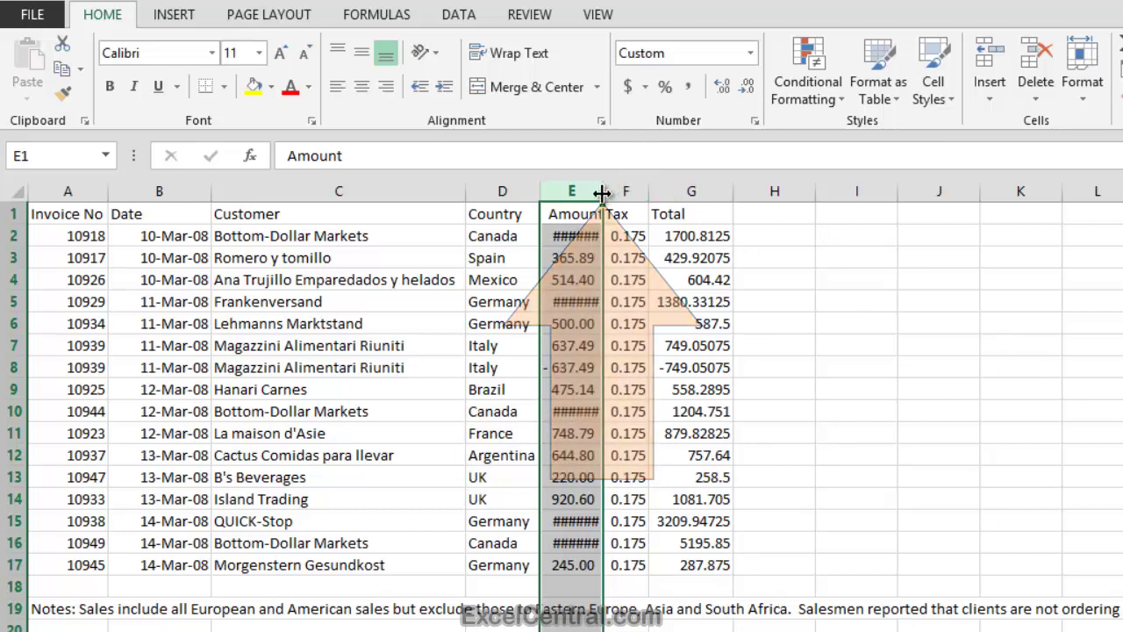
left_click_drag(602, 193, 643, 196)
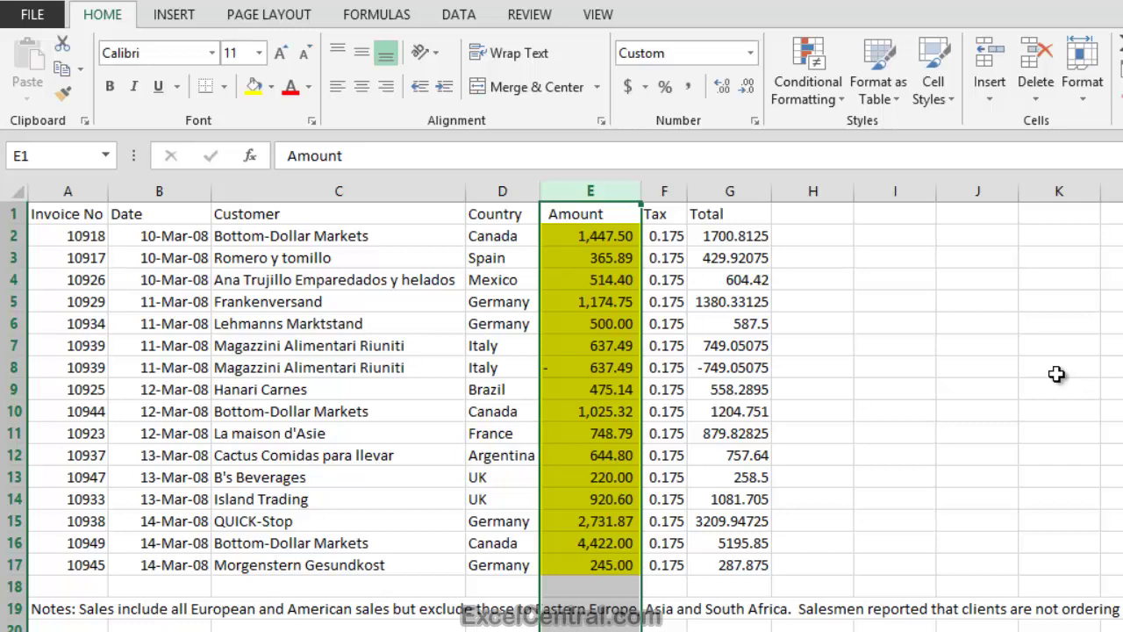
key("ctrl+z")
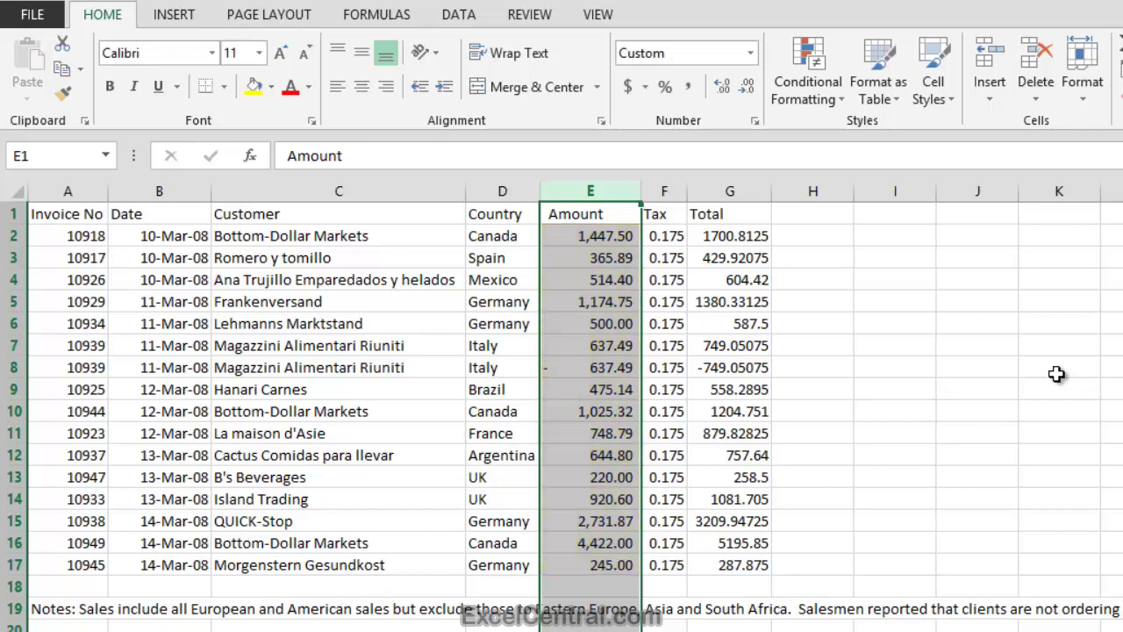
key("ctrl+z")
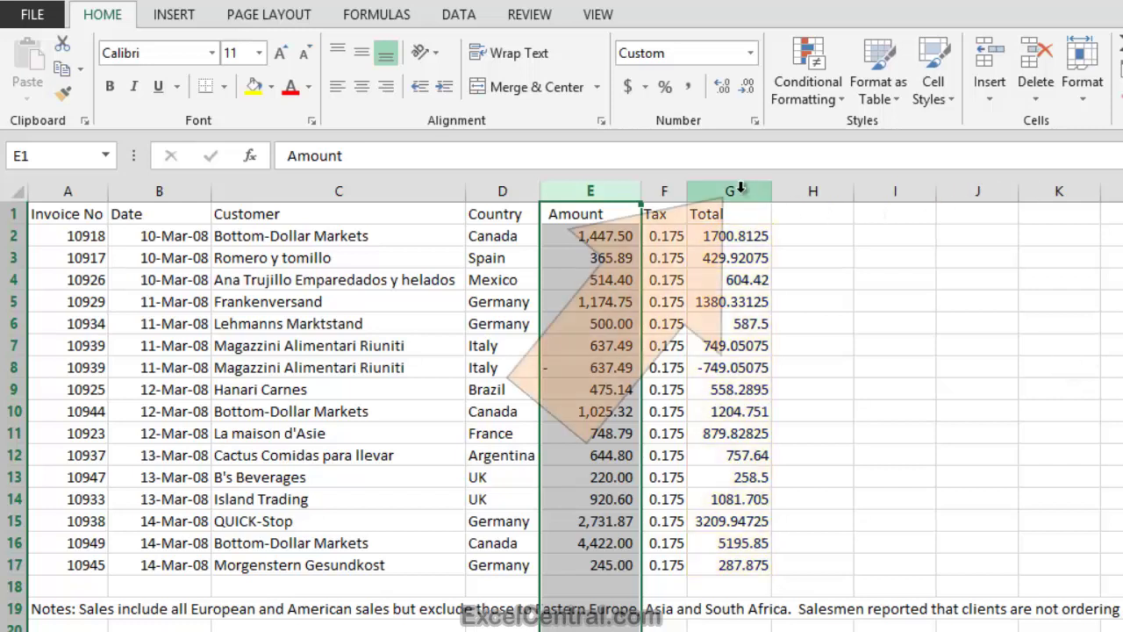
Apply Comma Style to column G so totals read 1,700.81 and 3,209.95
left_click(737, 188)
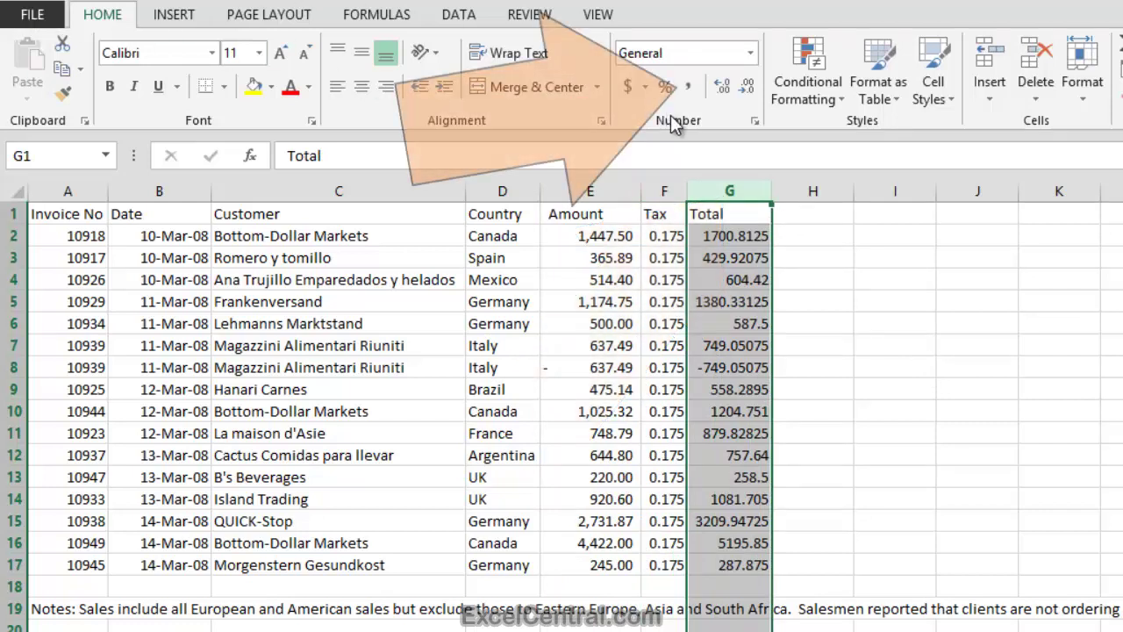
left_click(687, 85)
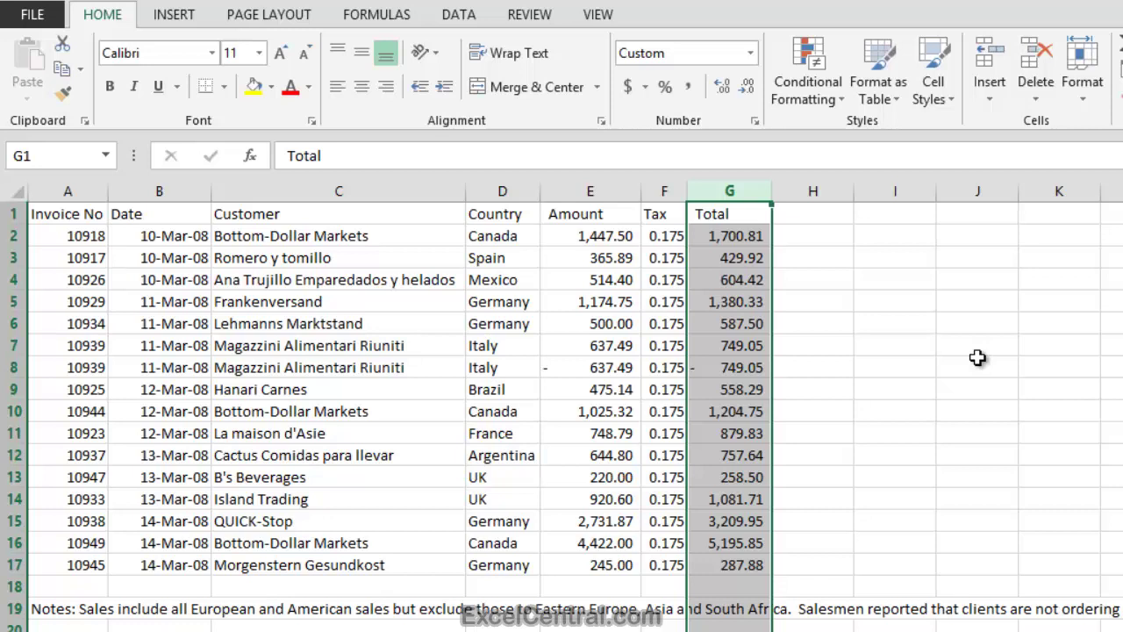
Try dollar, pound, euro, yuan and Swiss franc accounting formats on column E, then settle on Comma Style
left_click(589, 190)
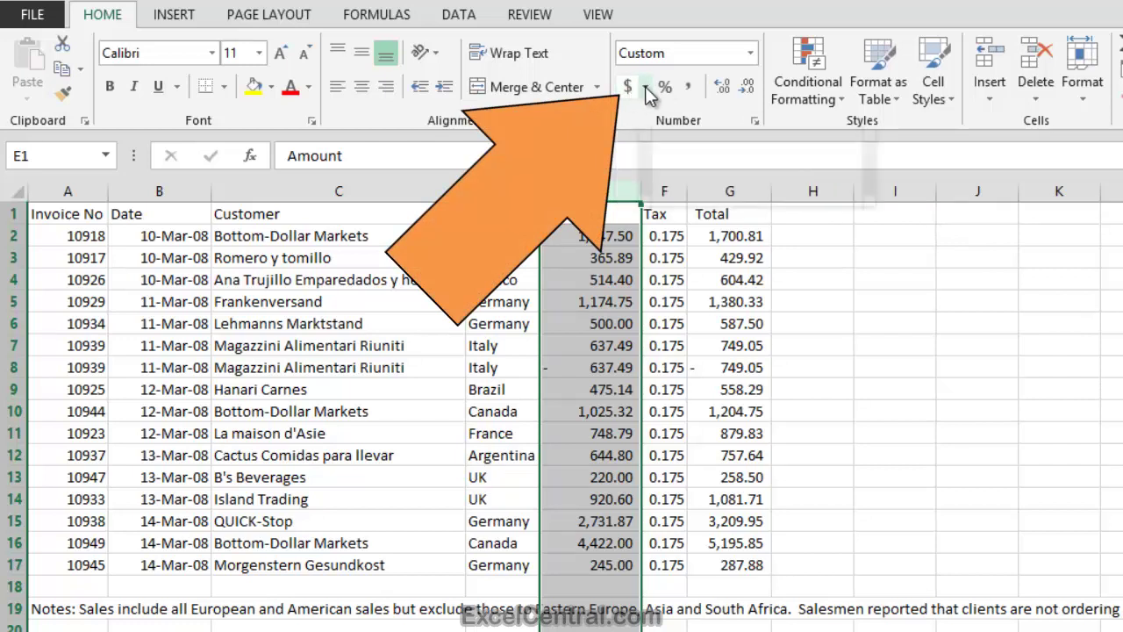
left_click(645, 87)
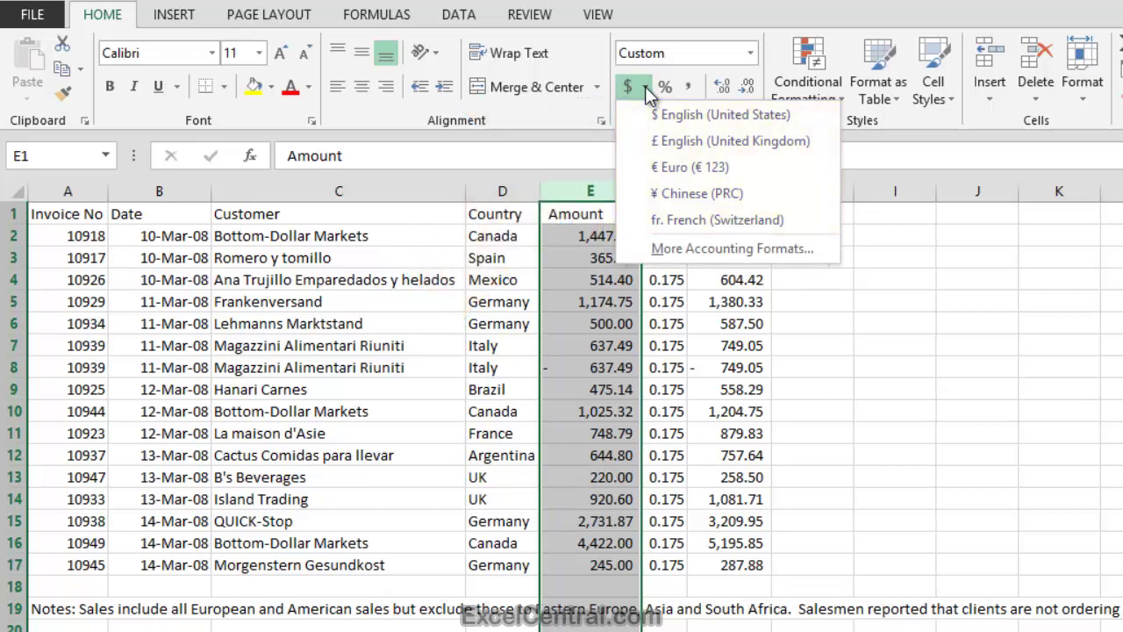
left_click(715, 116)
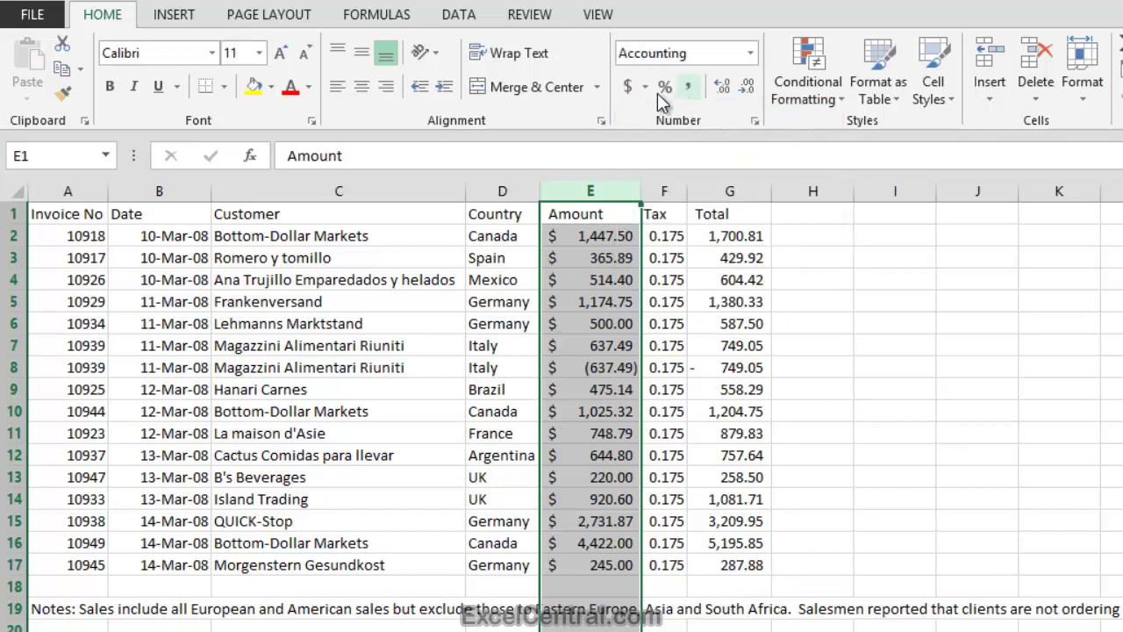
left_click(644, 90)
left_click(692, 139)
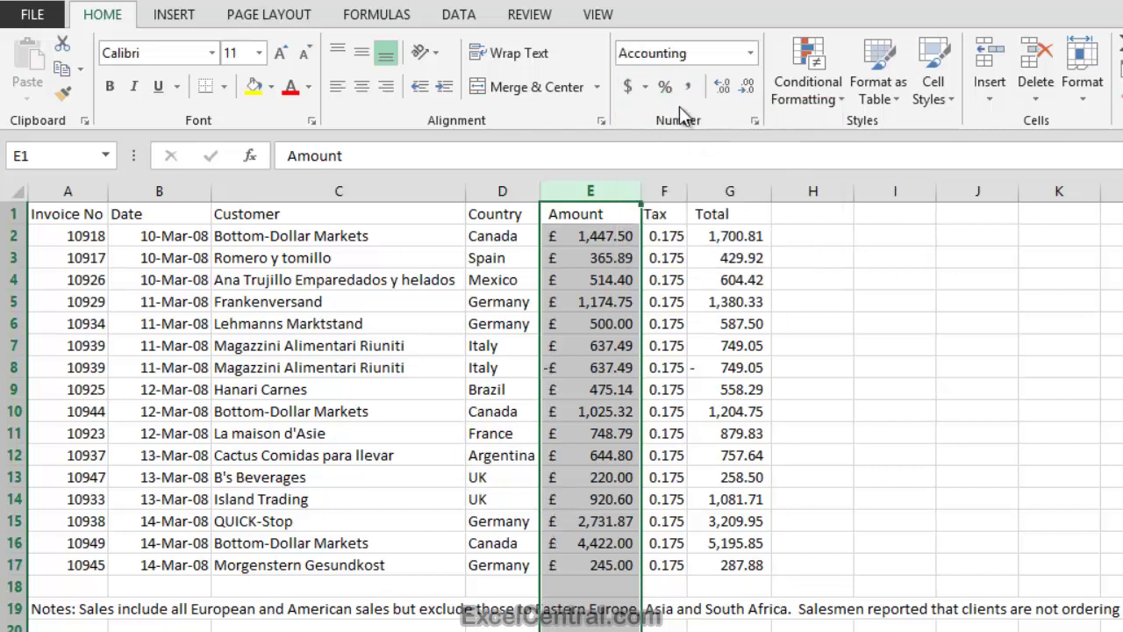
left_click(646, 89)
left_click(704, 169)
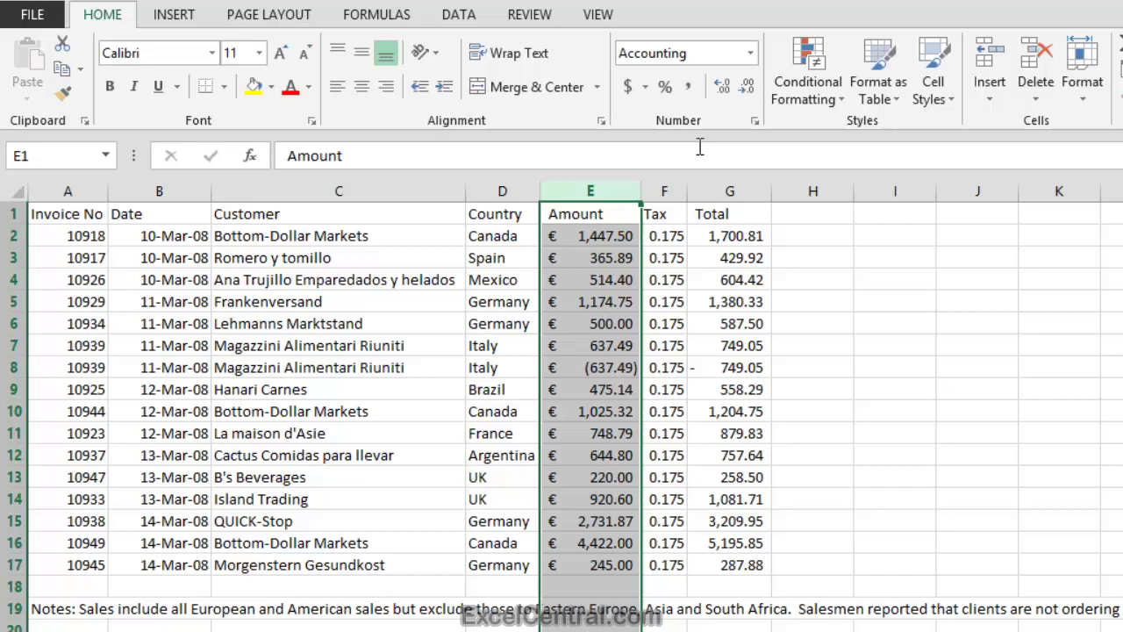
left_click(645, 91)
left_click(702, 193)
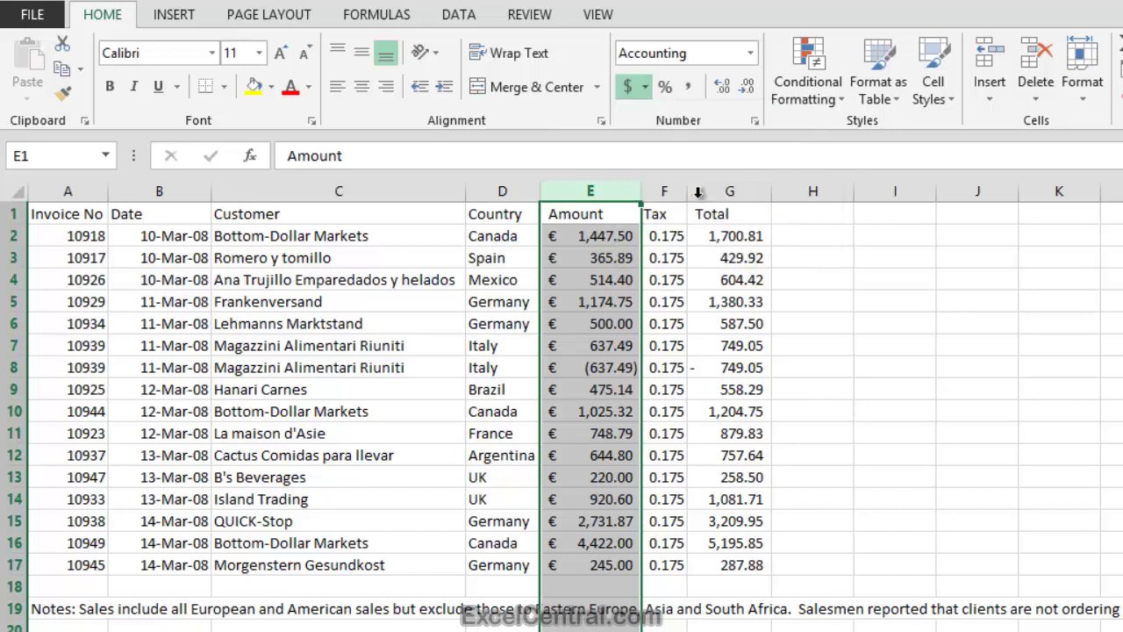
left_click(645, 89)
left_click(707, 218)
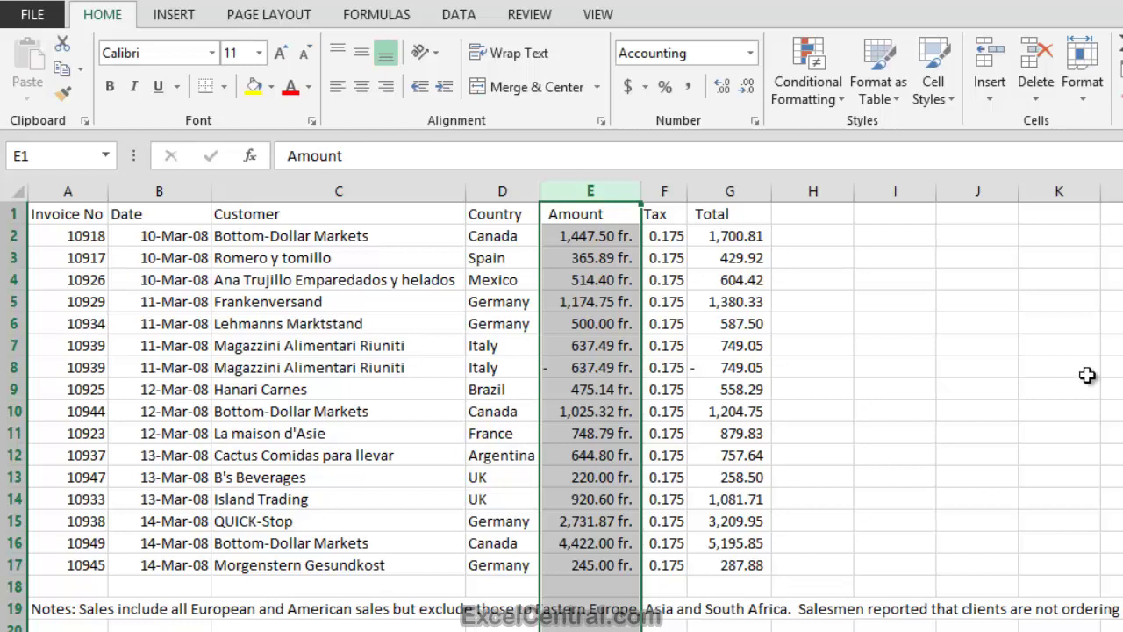
left_click(689, 88)
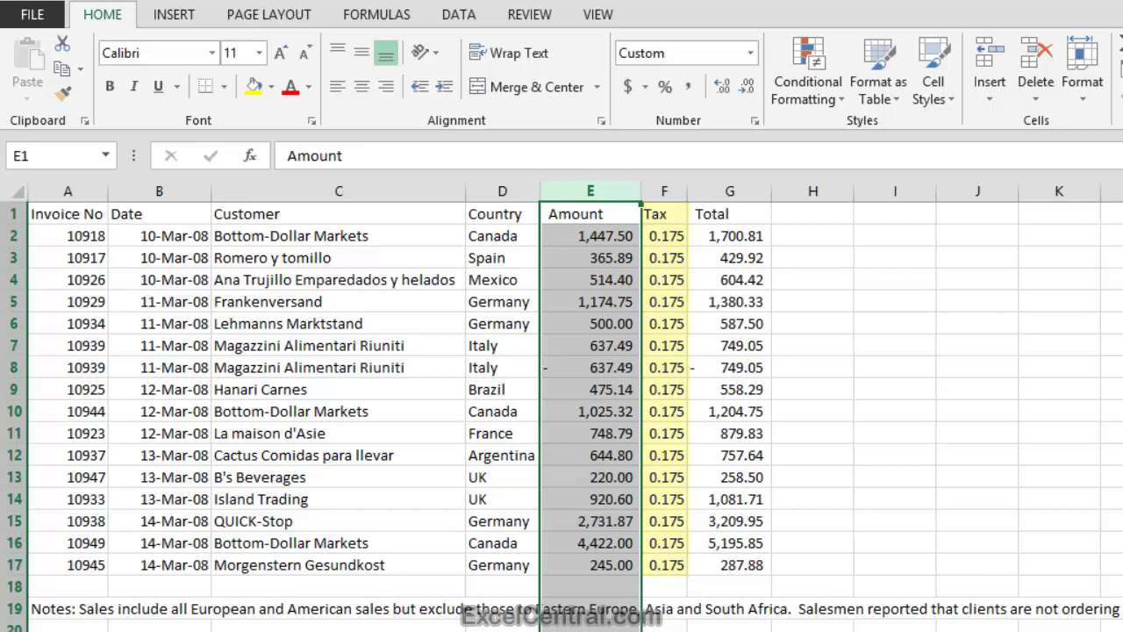
Format the Tax column as percentages with one decimal, showing 17.5%
left_click(669, 191)
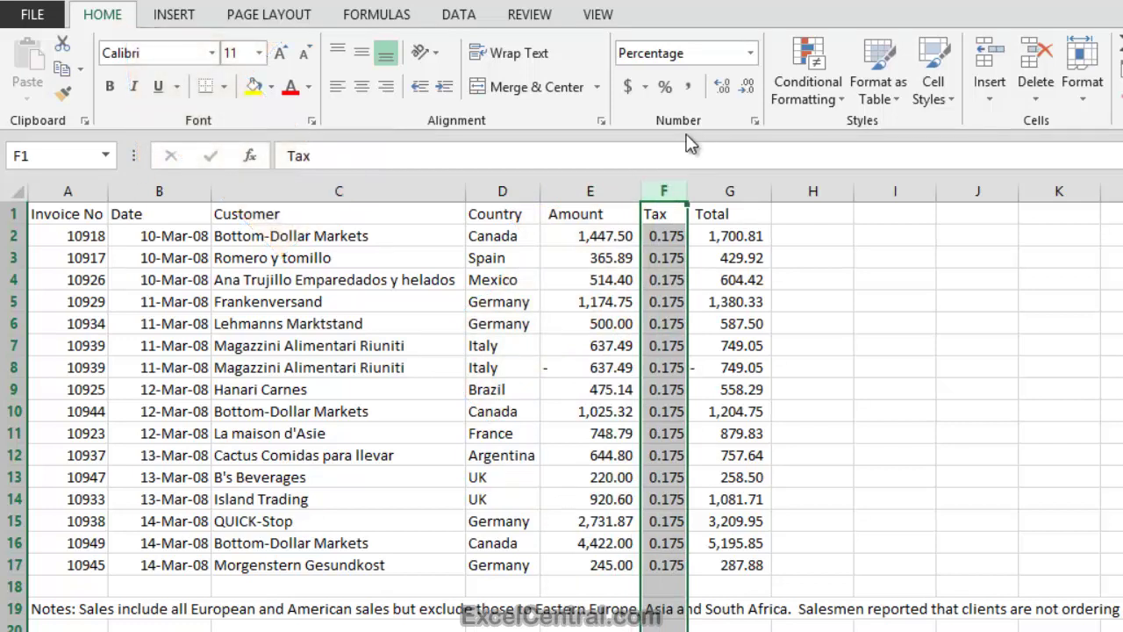
left_click(665, 87)
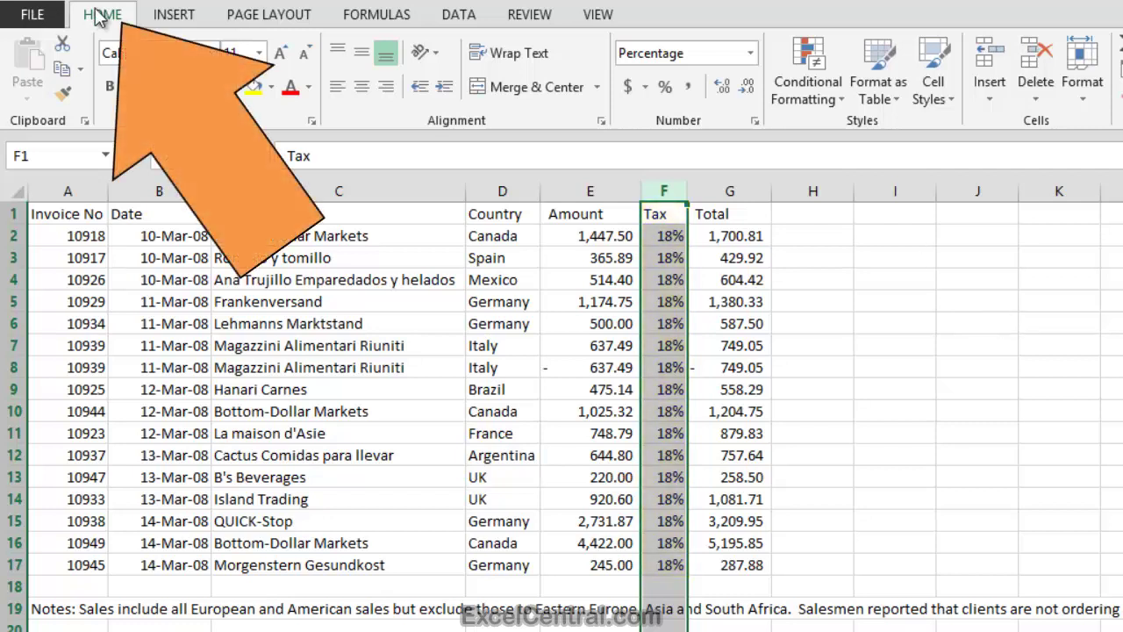
left_click(722, 87)
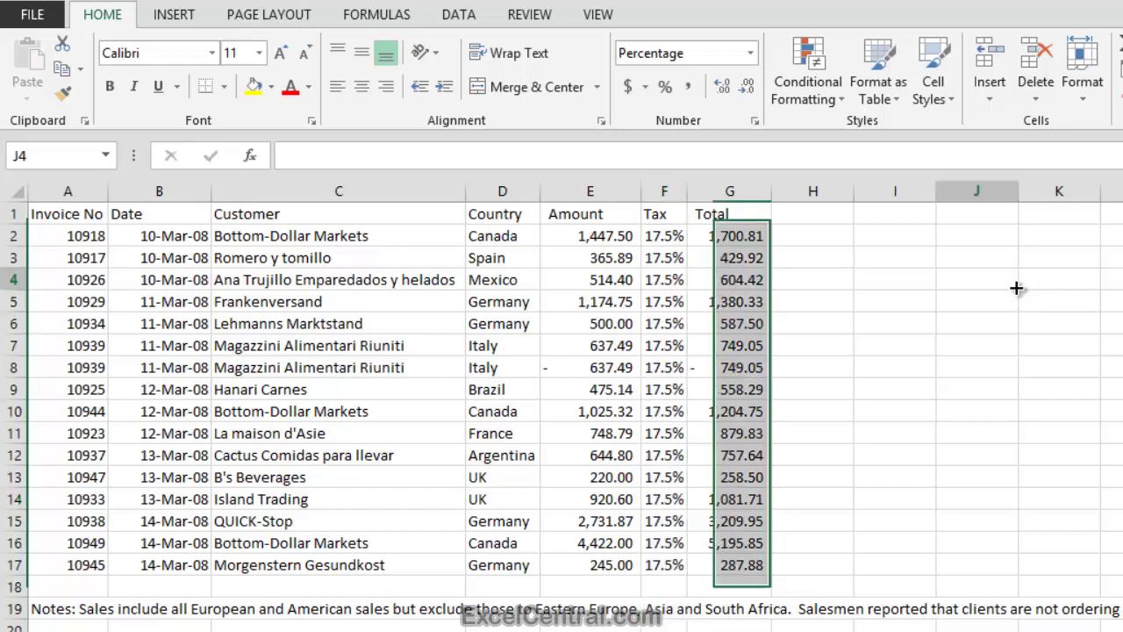
left_click(1013, 282)
left_click(672, 236)
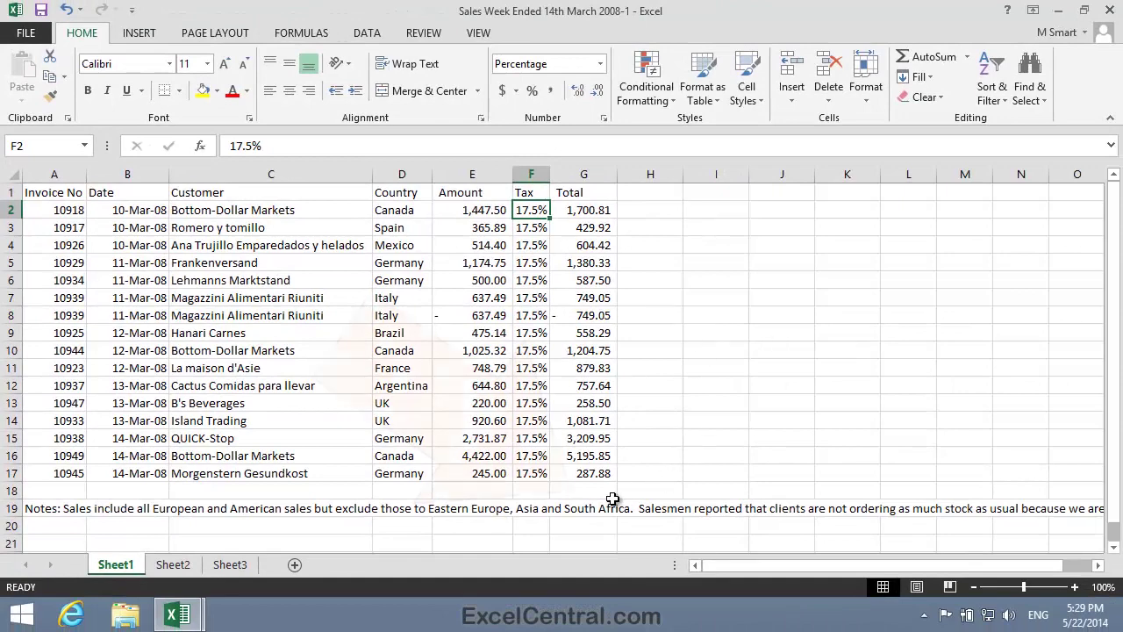
Insert =SUM(G2:G17) in G18 for a grand total of 18,137.37
left_click(589, 493)
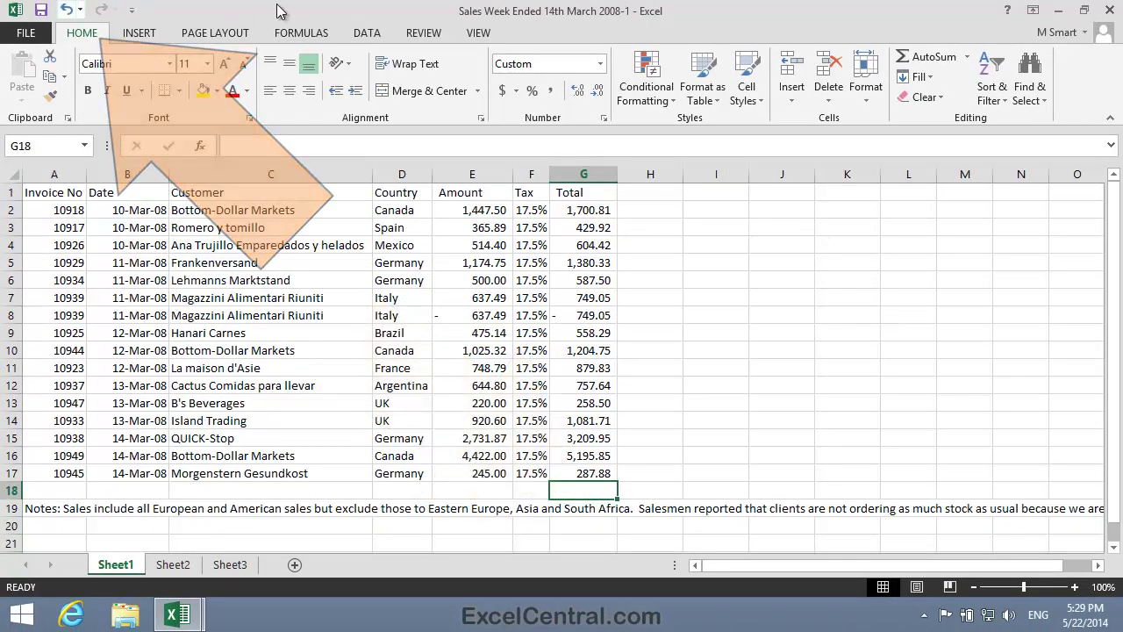
left_click(935, 57)
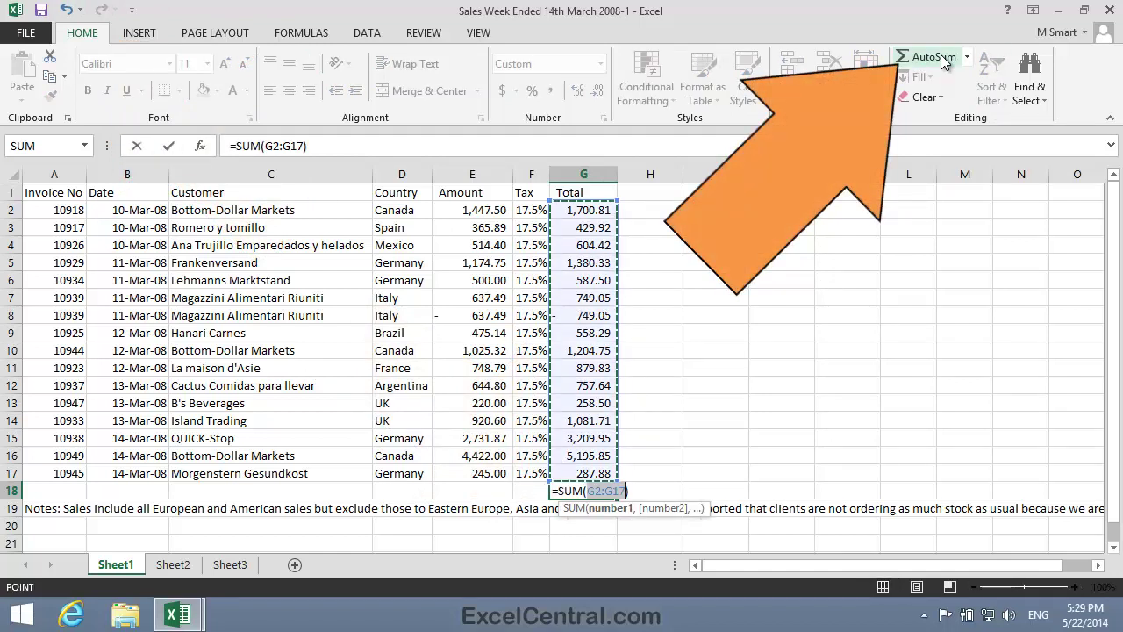
left_click(943, 60)
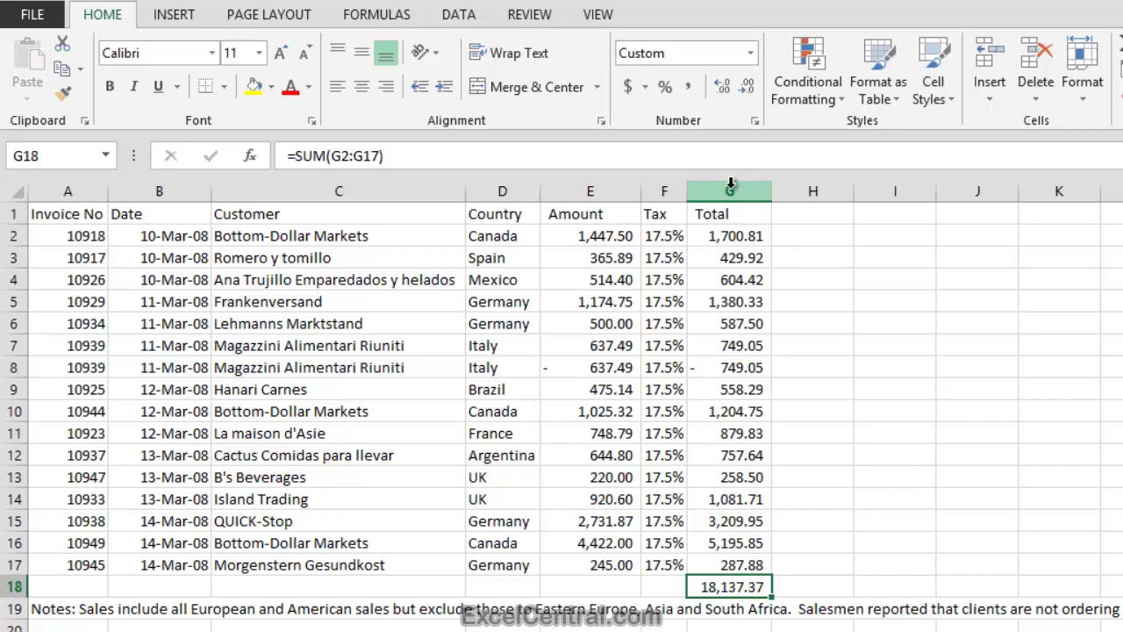
Add three decimal places to the Total column (e.g. 1,700.81250) and widen column G to fit
left_click(729, 189)
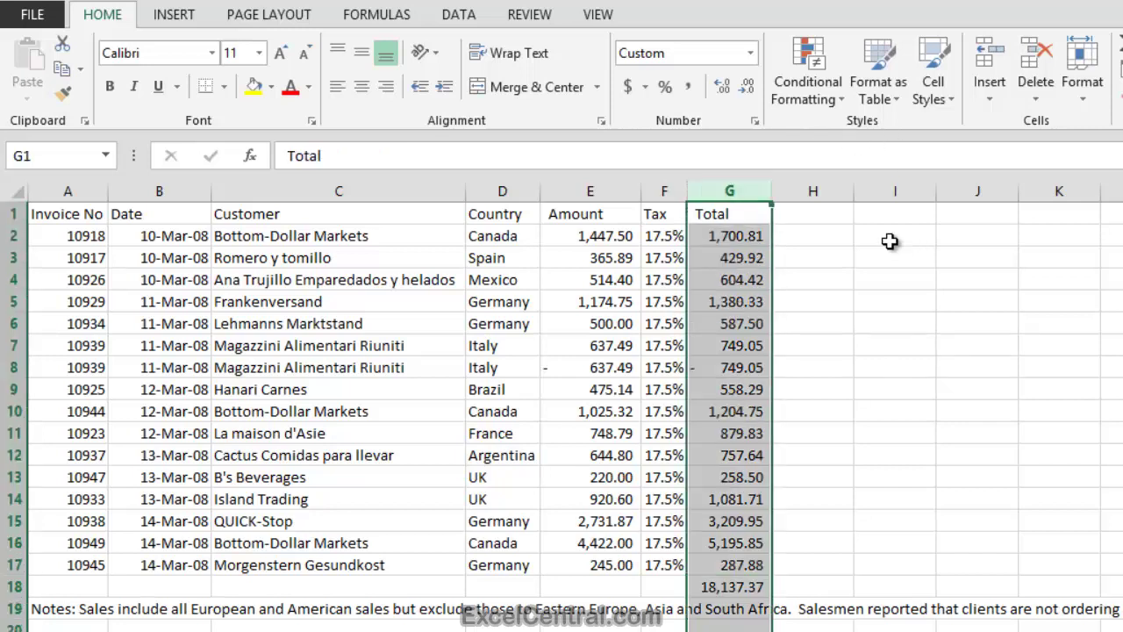
left_click(721, 88)
left_click(722, 88)
left_click(722, 88)
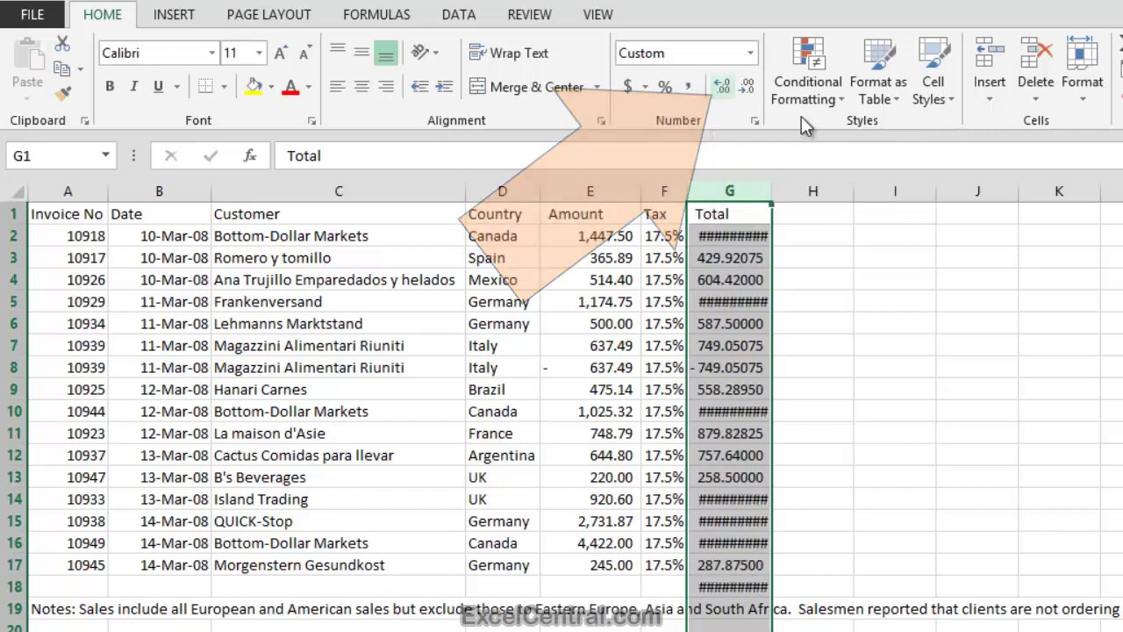
left_click_drag(774, 190, 824, 191)
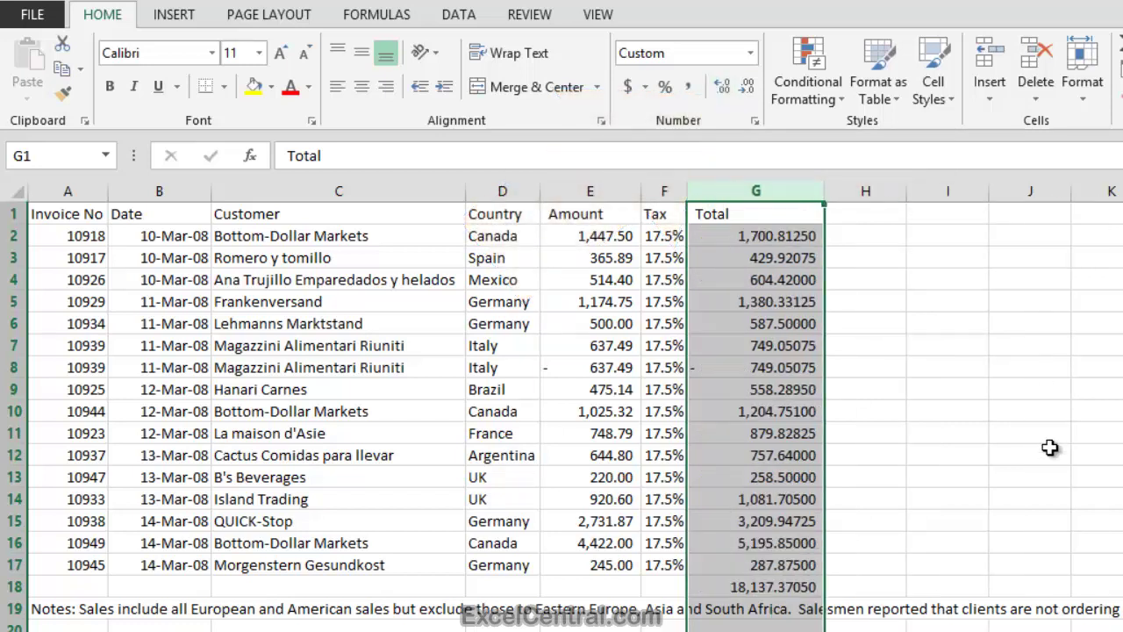
left_click(958, 284)
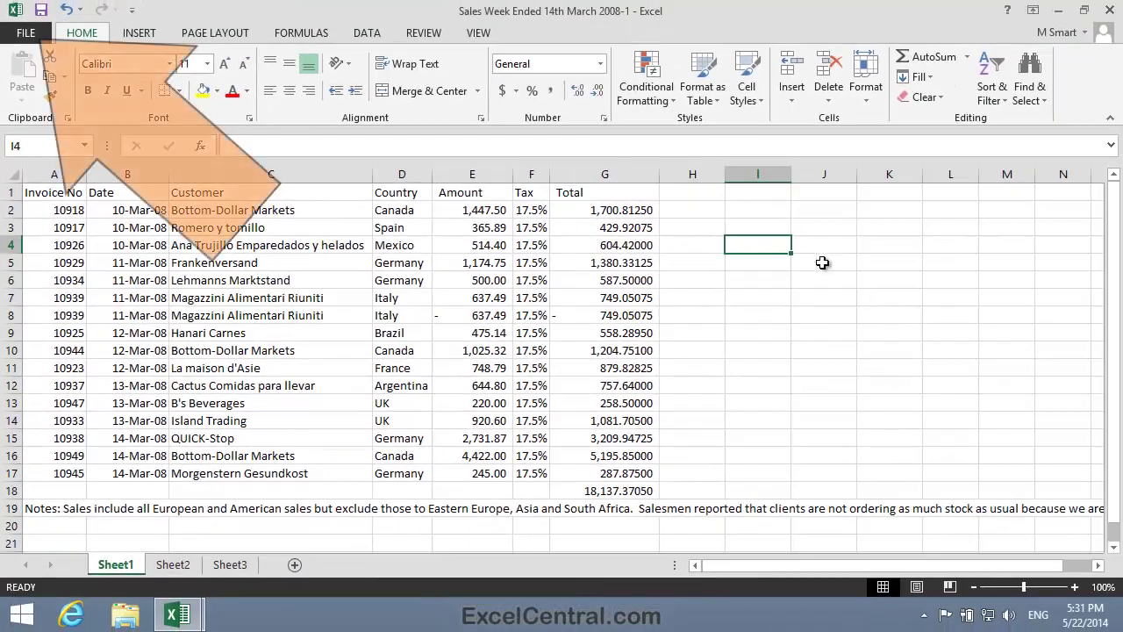
Open Excel Options on the Advanced page, scrolled to 'When calculating this workbook'
left_click(25, 33)
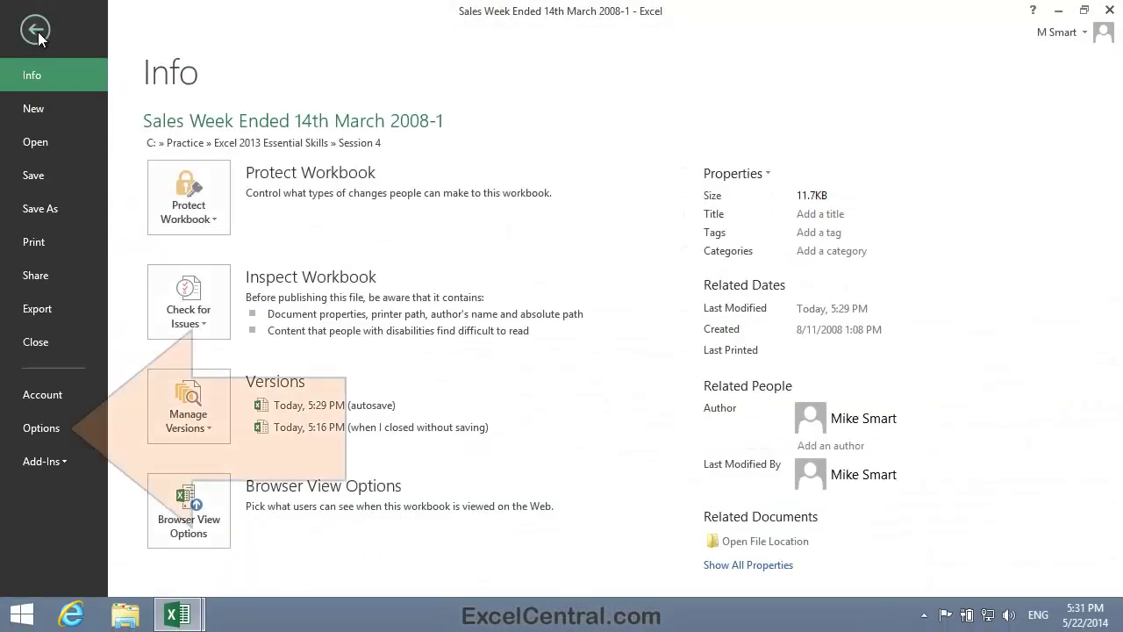
left_click(57, 430)
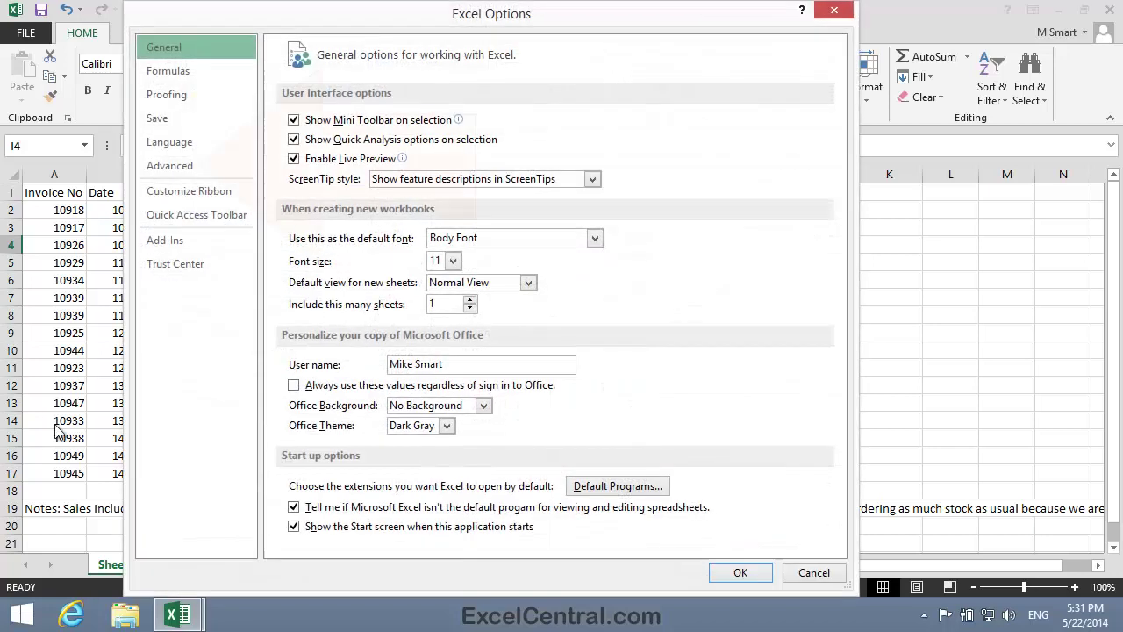
left_click(180, 167)
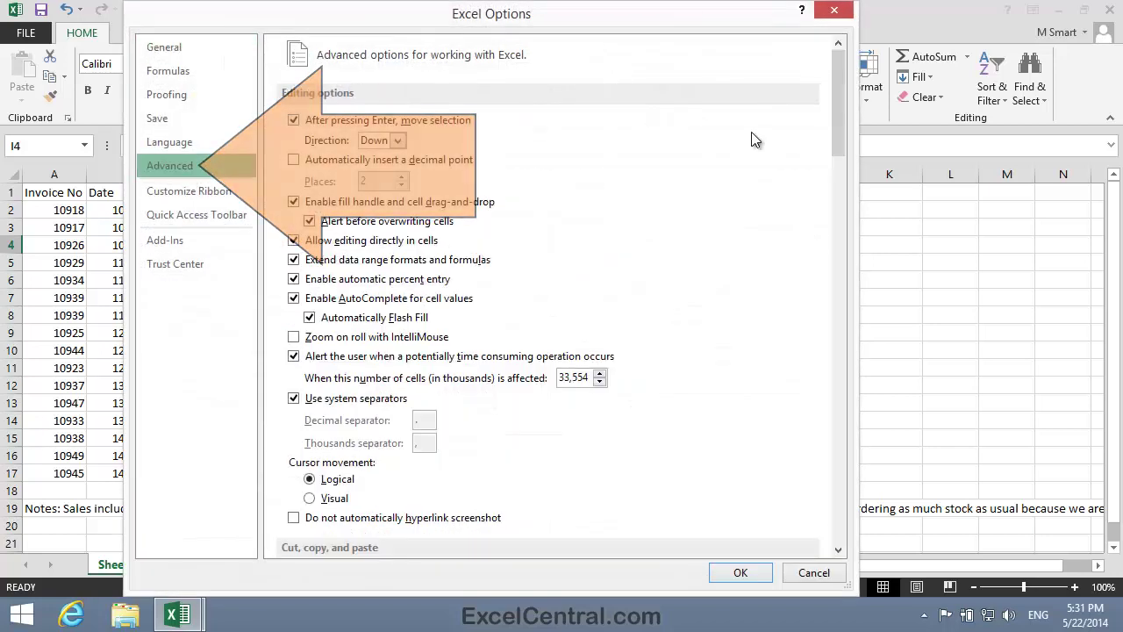
left_click_drag(838, 115, 764, 439)
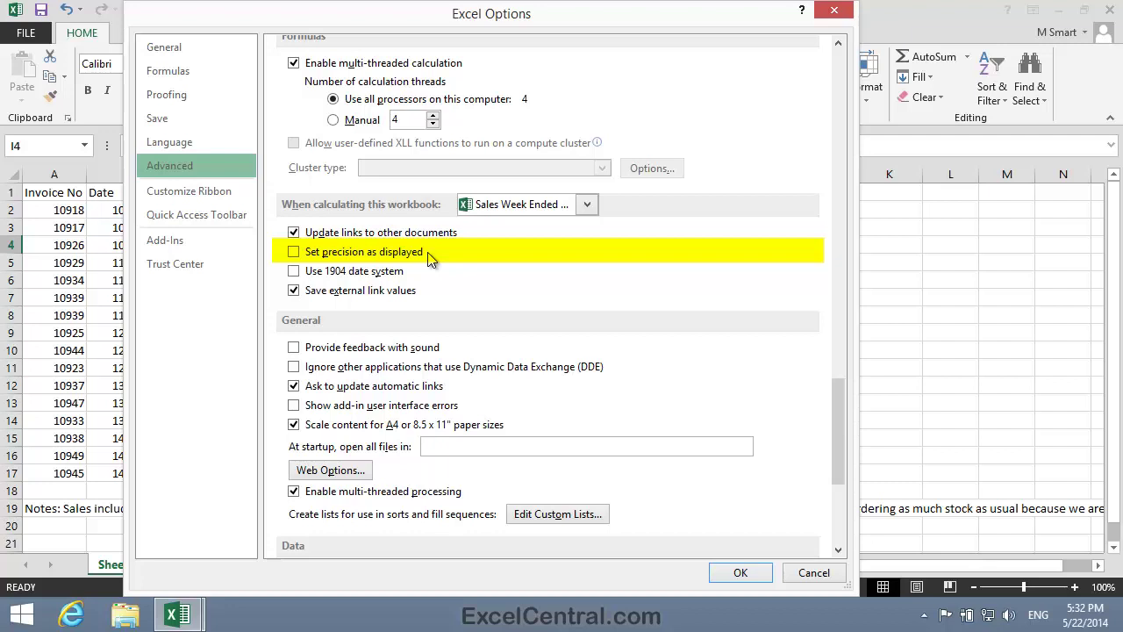
Enable Set precision as displayed, accept the accuracy-loss warning, and confirm Excel Options
left_click(295, 253)
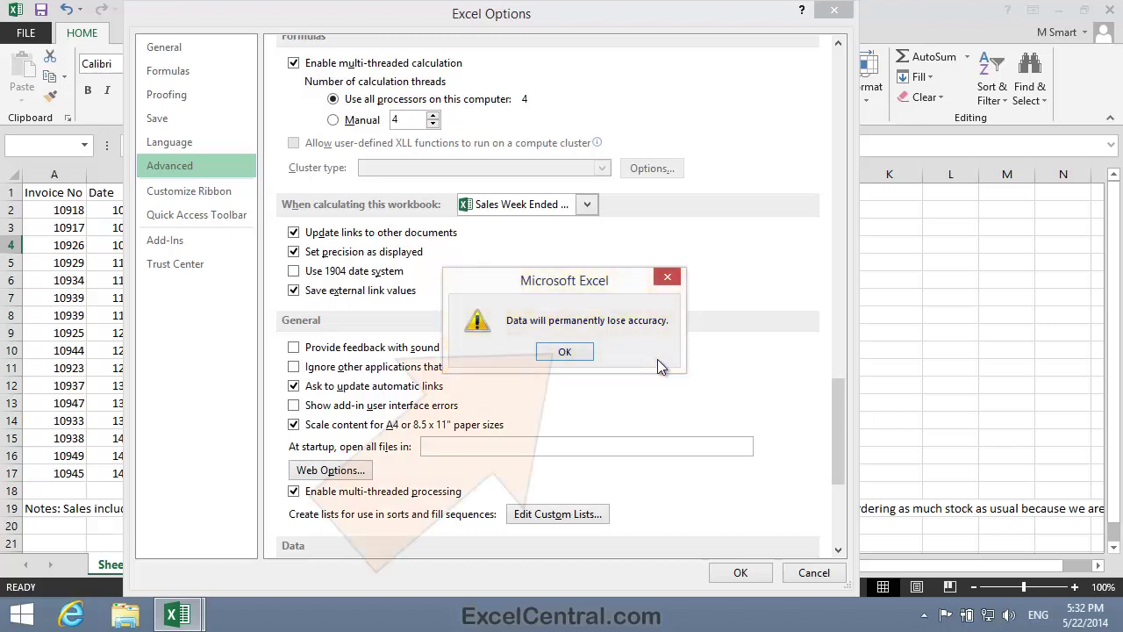
left_click(571, 353)
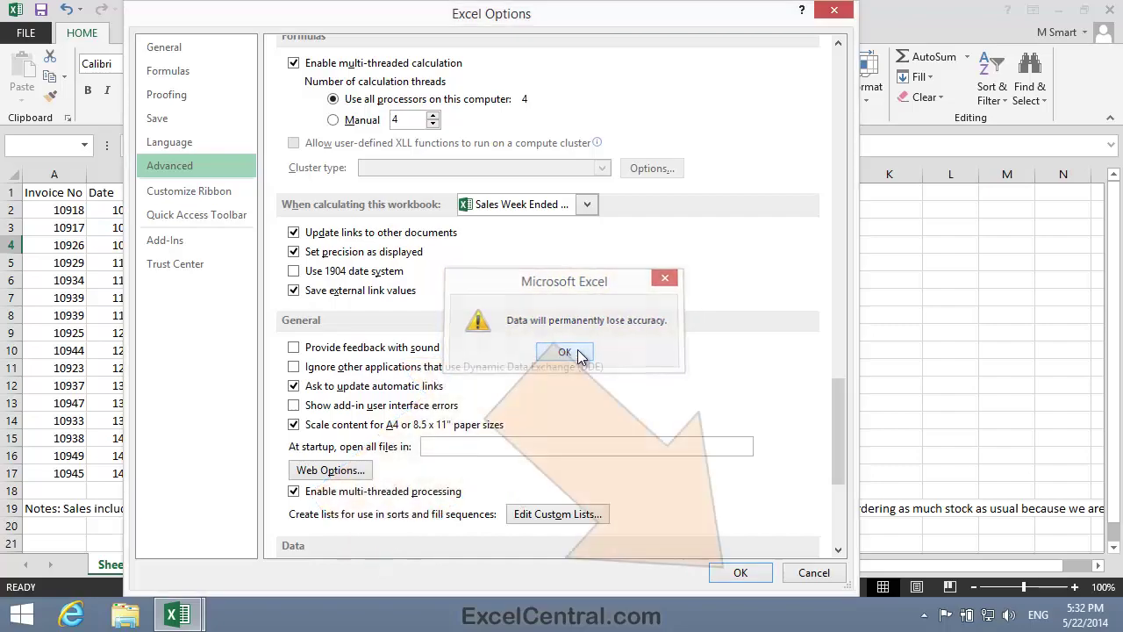
left_click(731, 571)
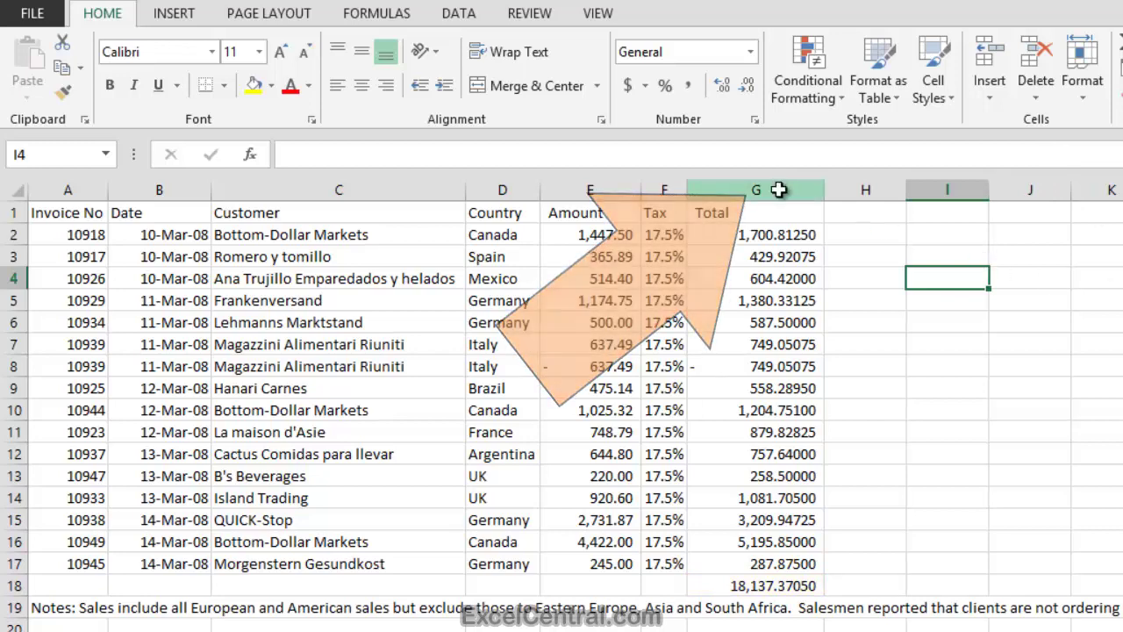
Apply Comma Style to column G so totals show two decimals, grand total 18,137.38
left_click(778, 190)
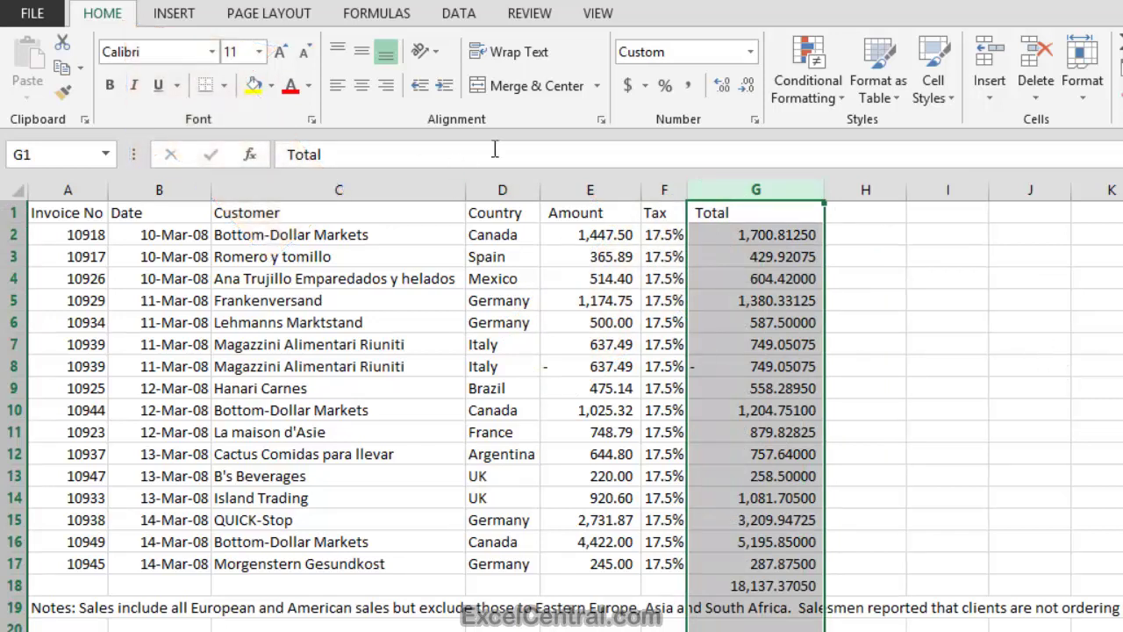
left_click(691, 86)
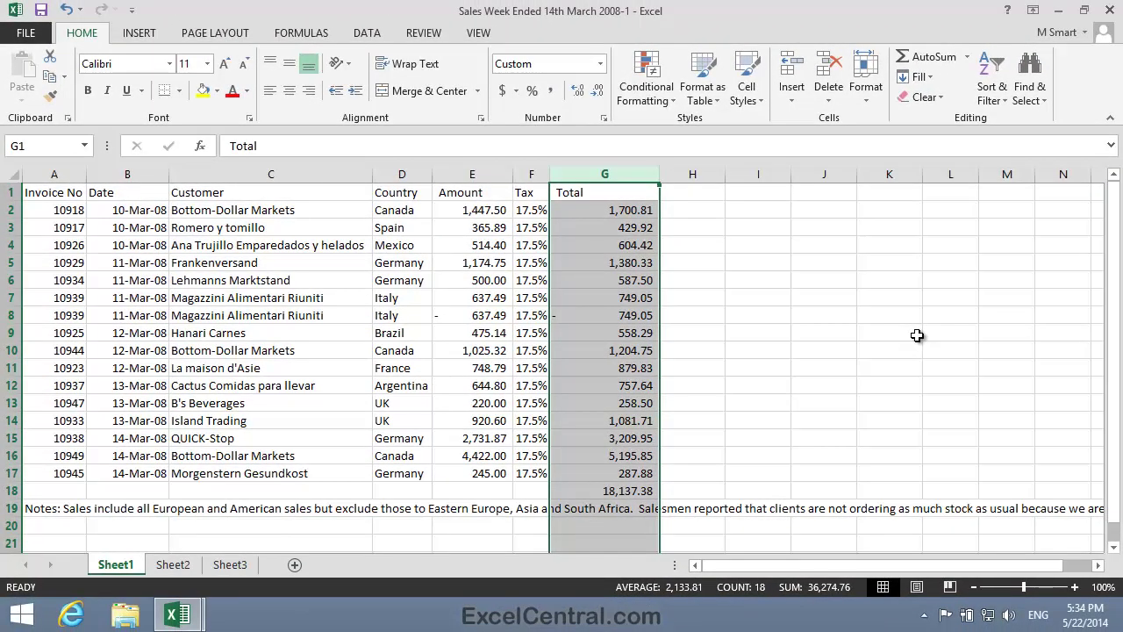
Uncheck Set precision as displayed in Advanced Excel Options and confirm with OK
left_click(35, 32)
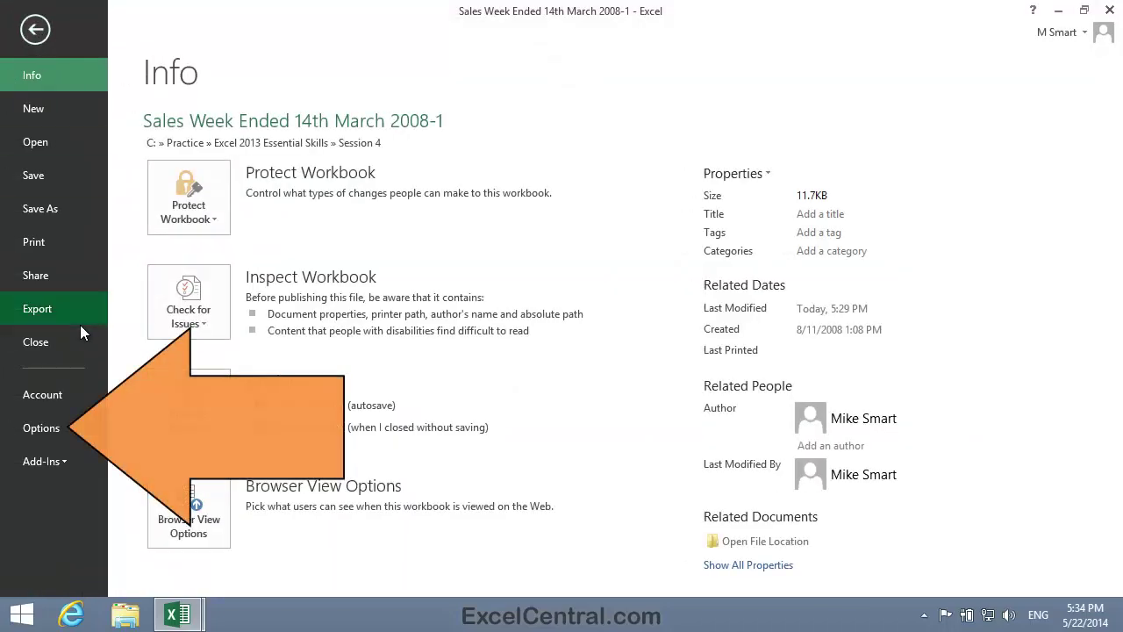
left_click(40, 427)
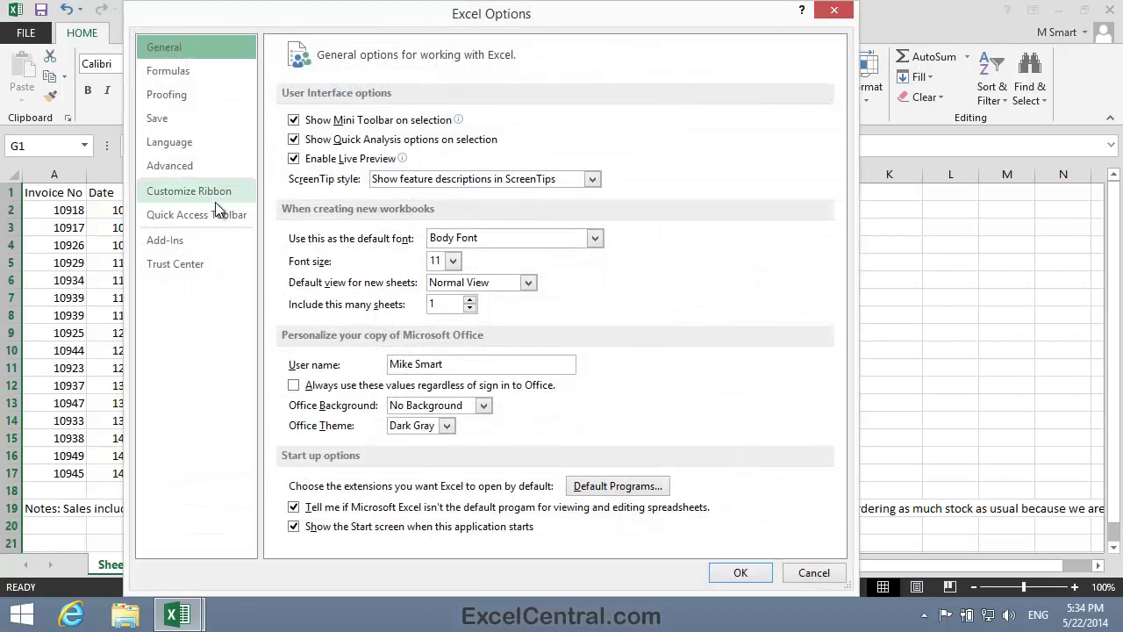
left_click(183, 169)
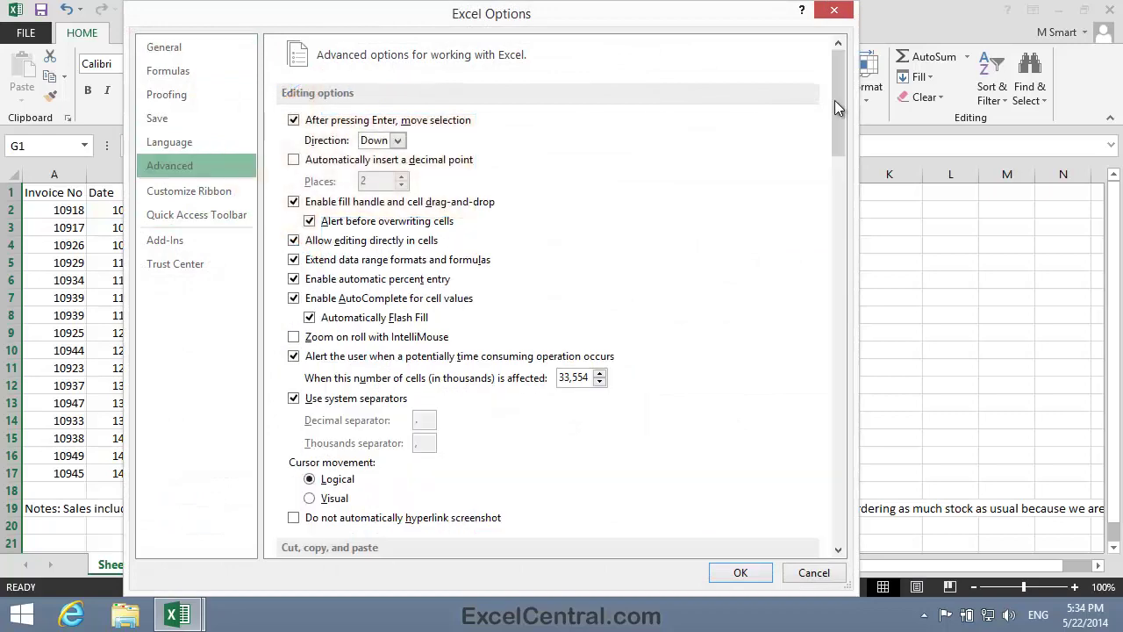
left_click_drag(834, 100, 837, 437)
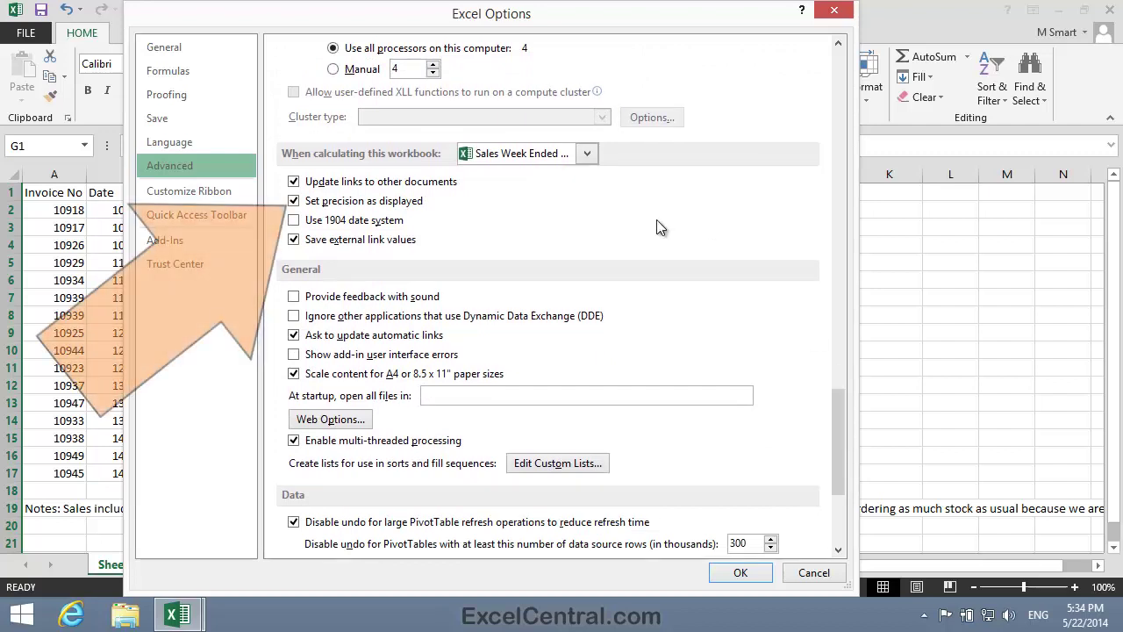
left_click(294, 201)
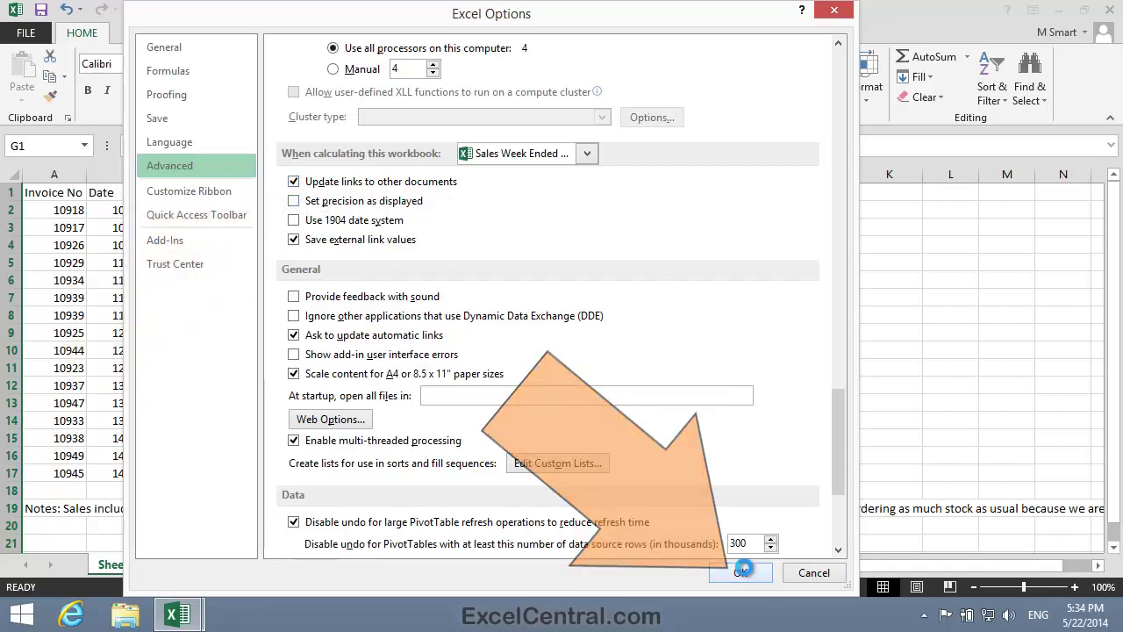
left_click(735, 572)
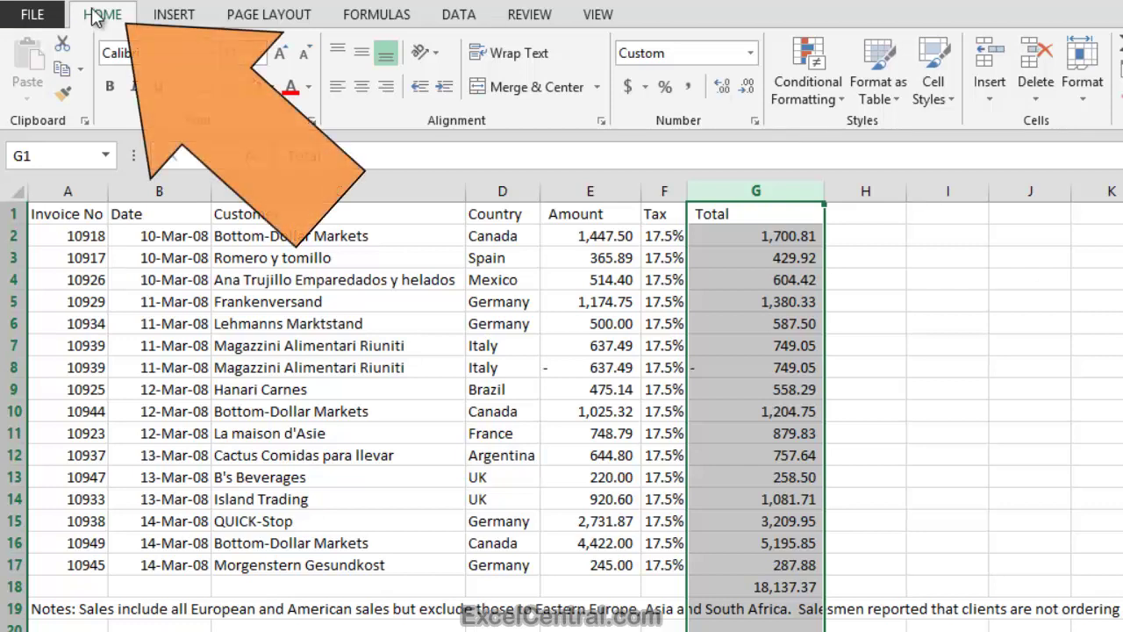
Increase column G's decimals by three so totals show five places, e.g. 1,700.81250
left_click(724, 88)
left_click(724, 88)
left_click(724, 88)
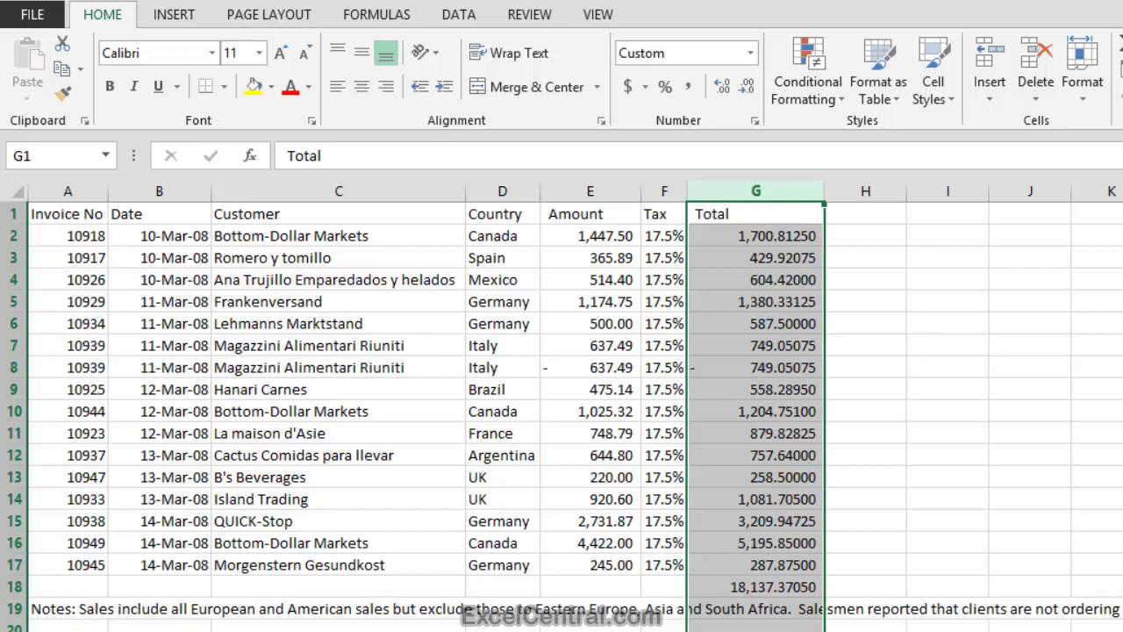
left_click(781, 234)
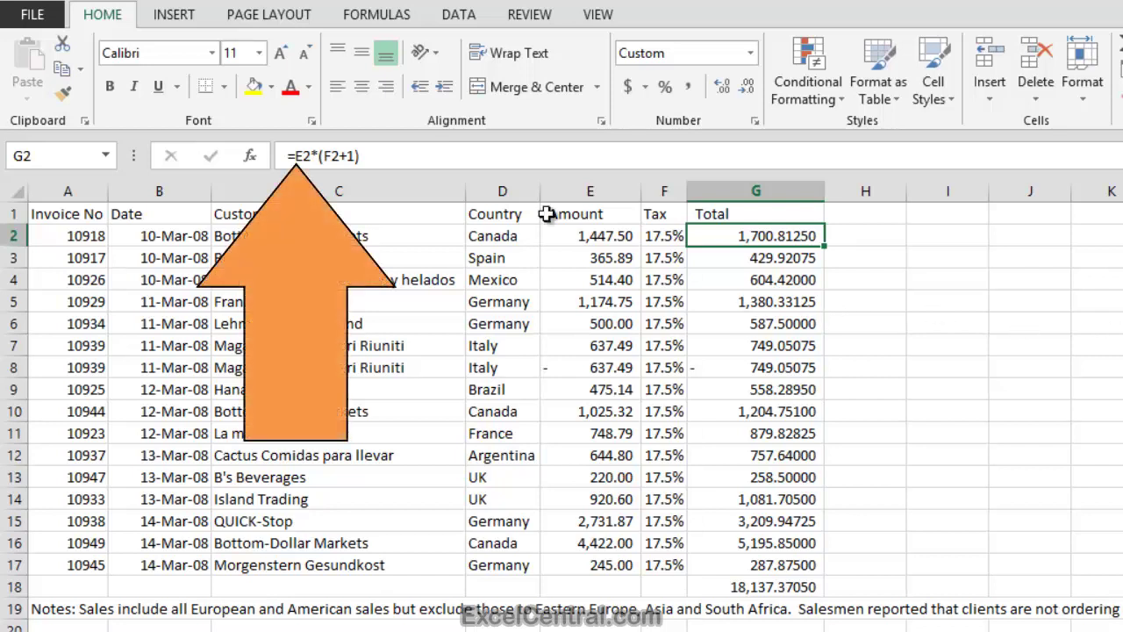
Change G2's formula to =ROUND(E2*(F2+1),2), so it shows 1,700.81000
left_click(299, 154)
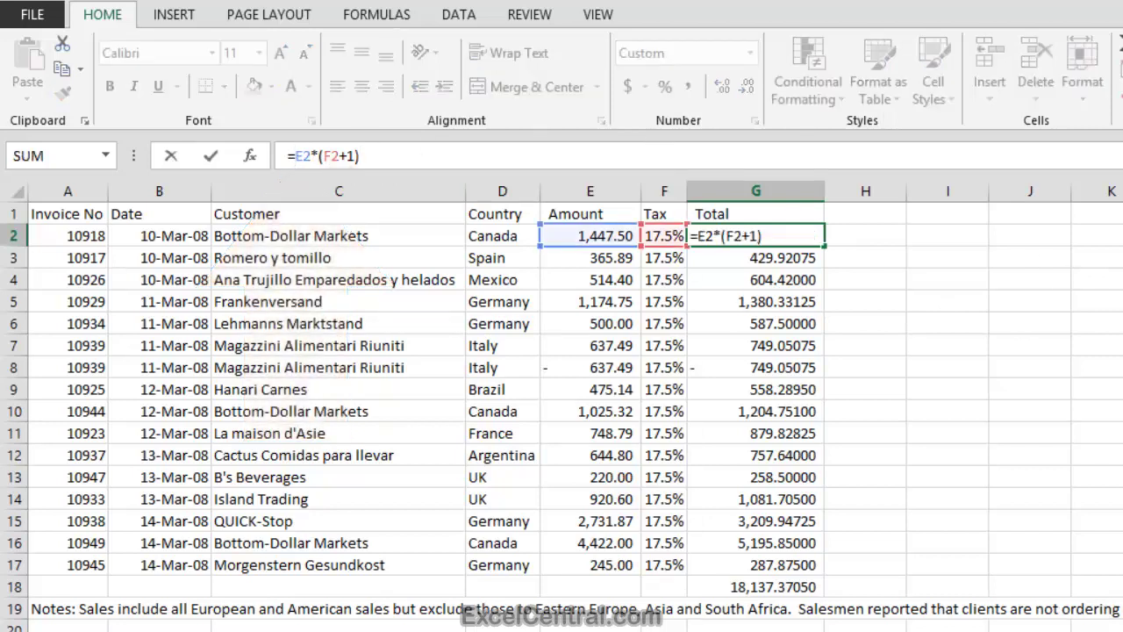
type("RO")
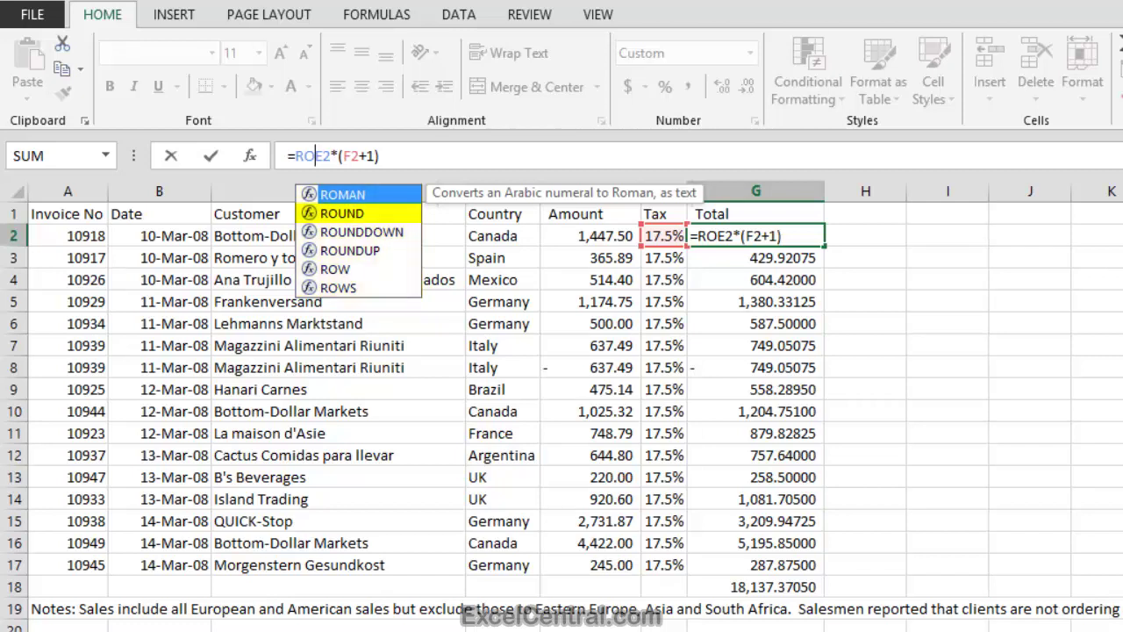
key("Down")
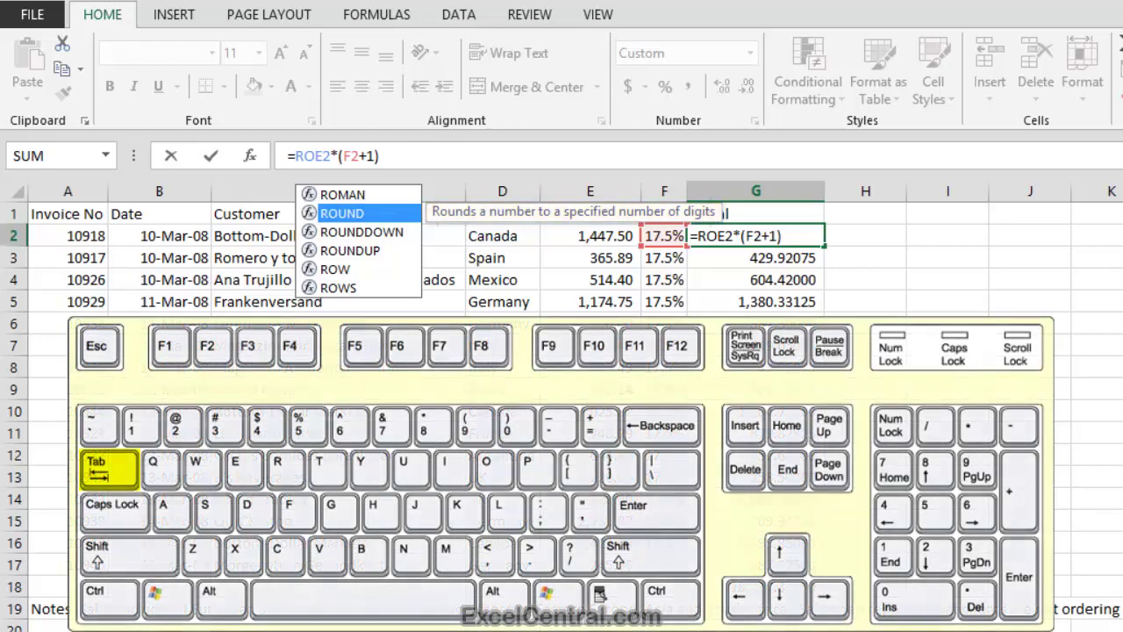
key("Tab")
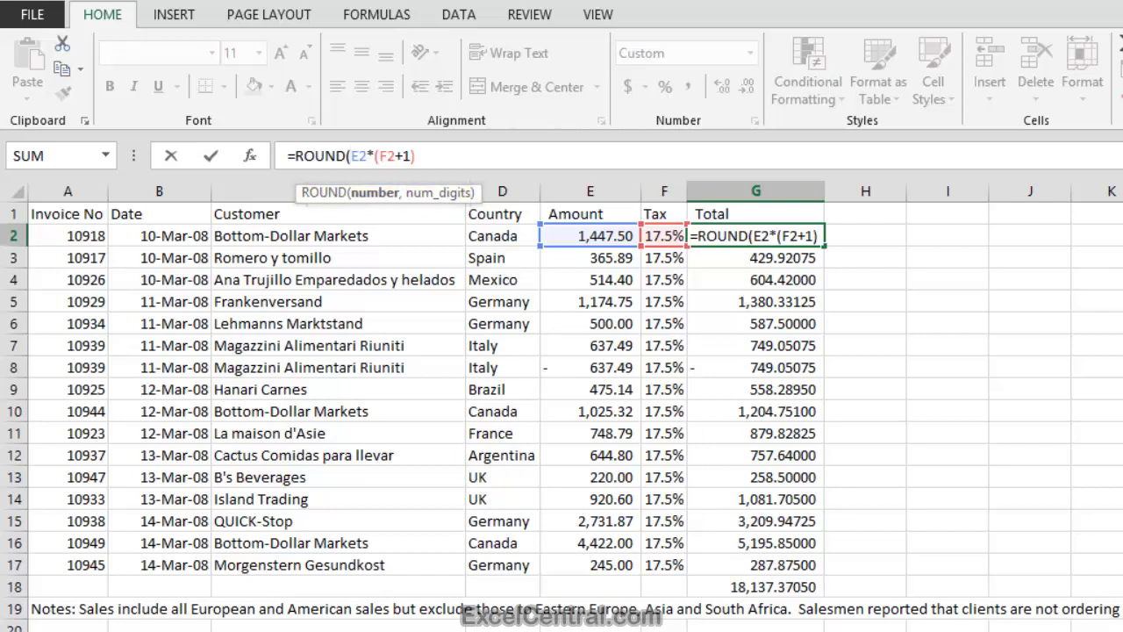
left_click(420, 156)
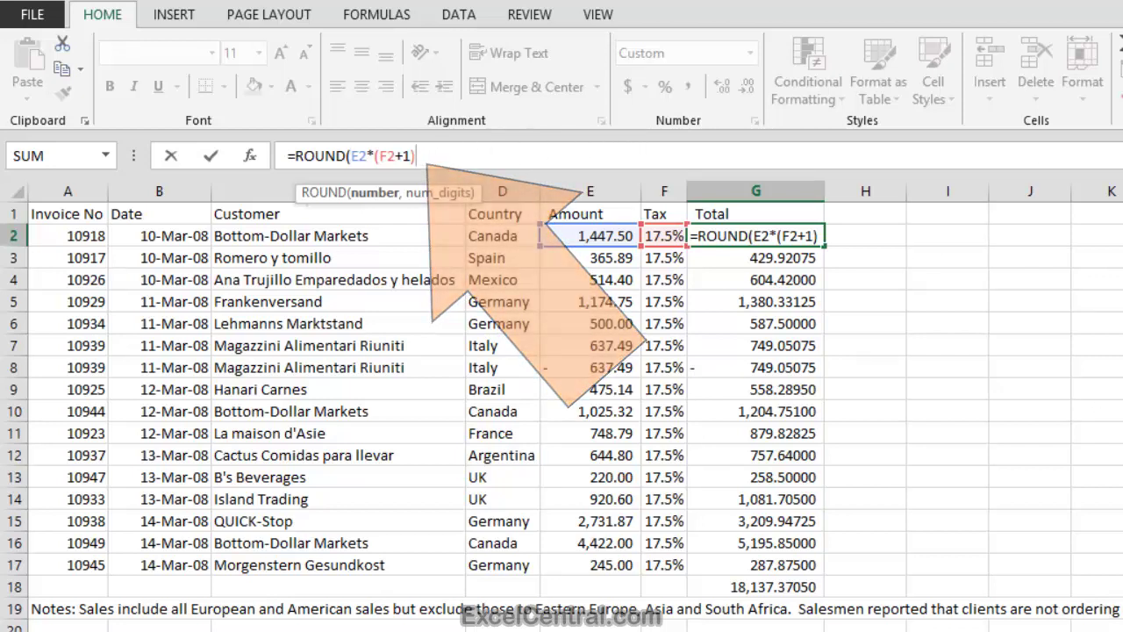
type(",")
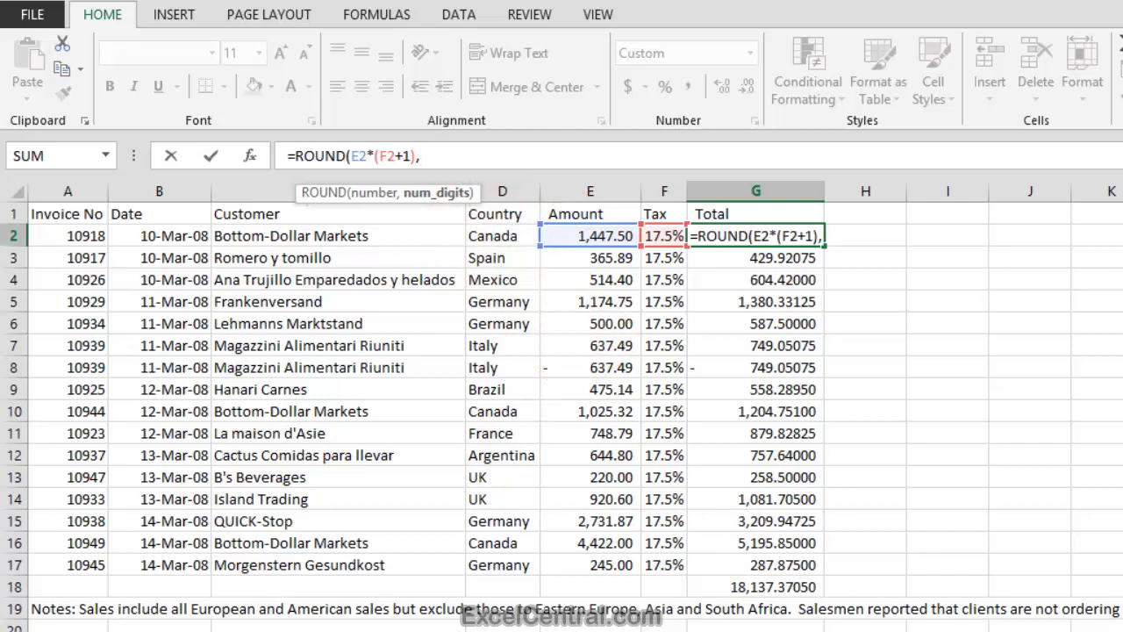
type("2")
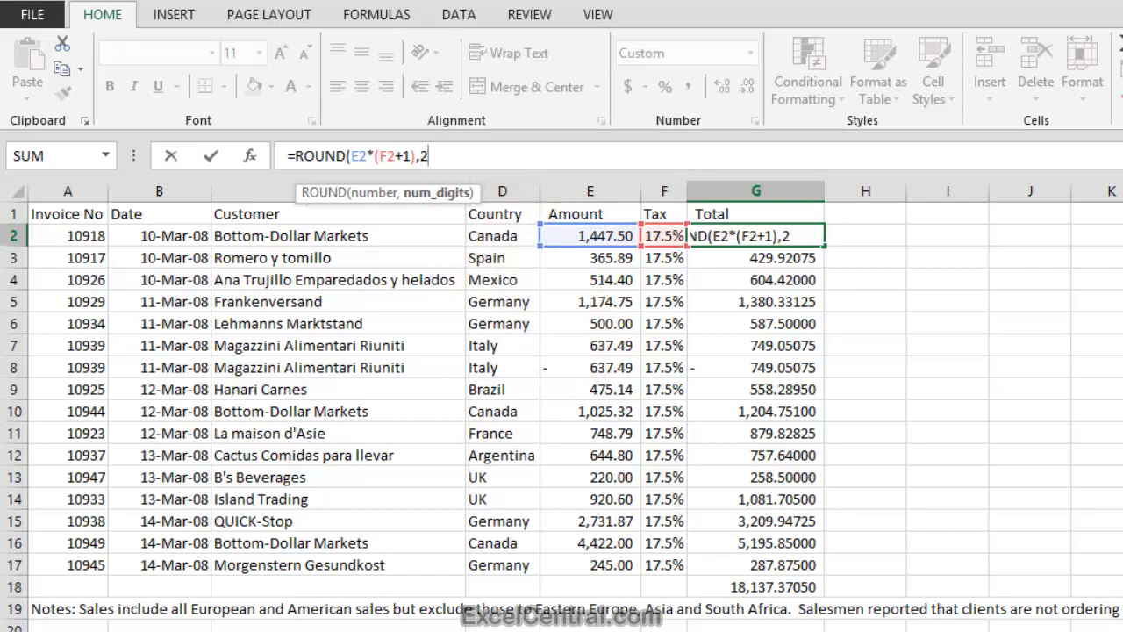
type(")")
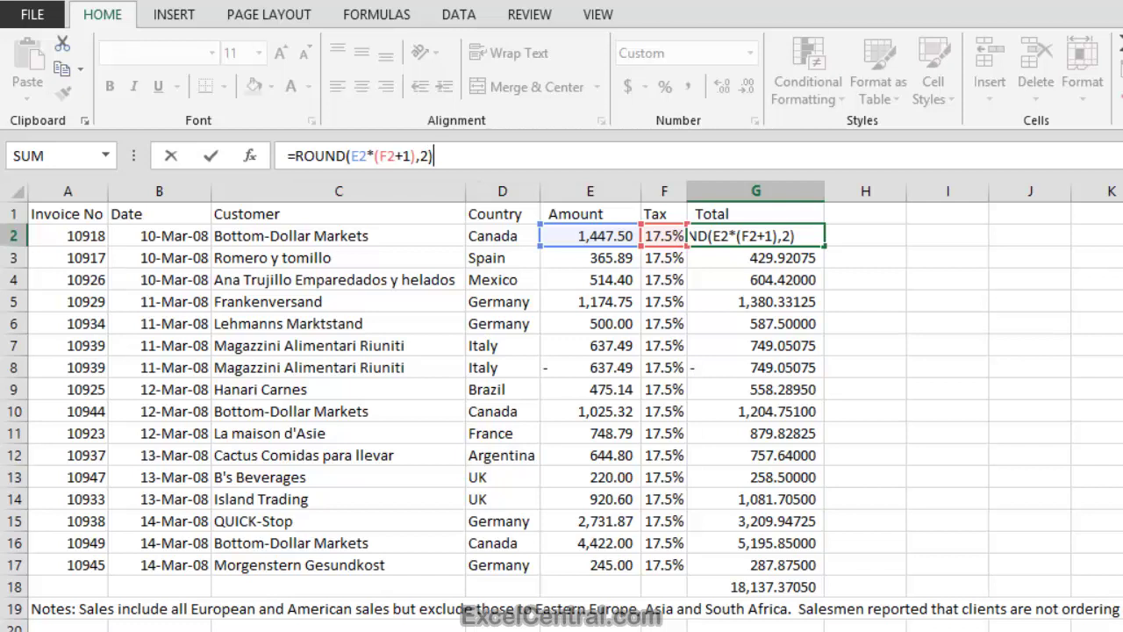
key("Return")
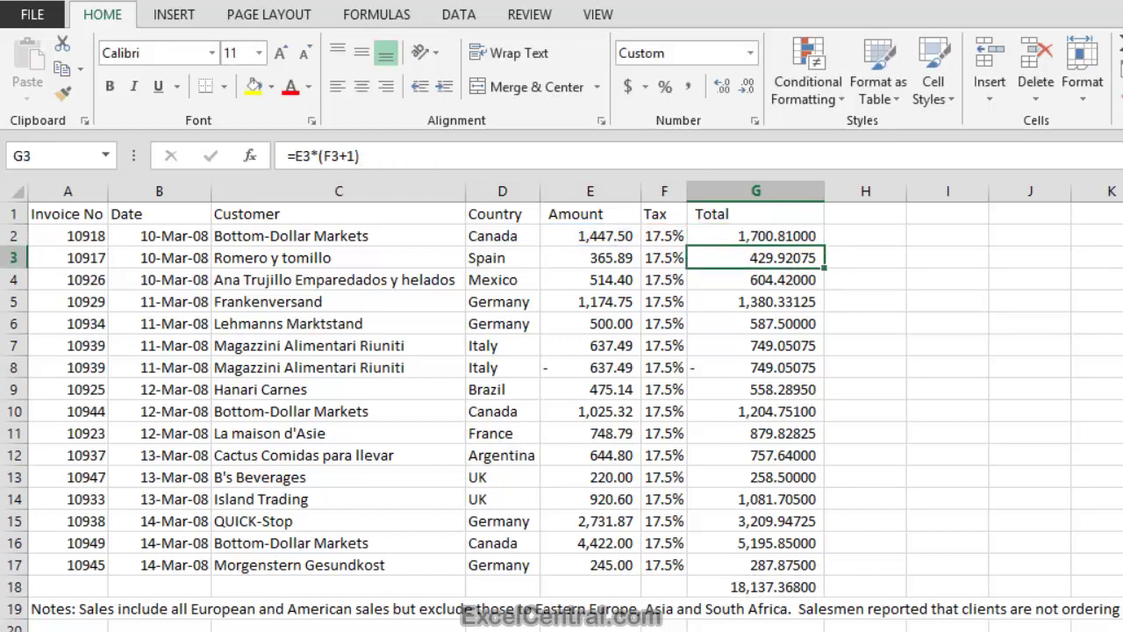
Fill G2's ROUND formula down through G17
left_click(790, 233)
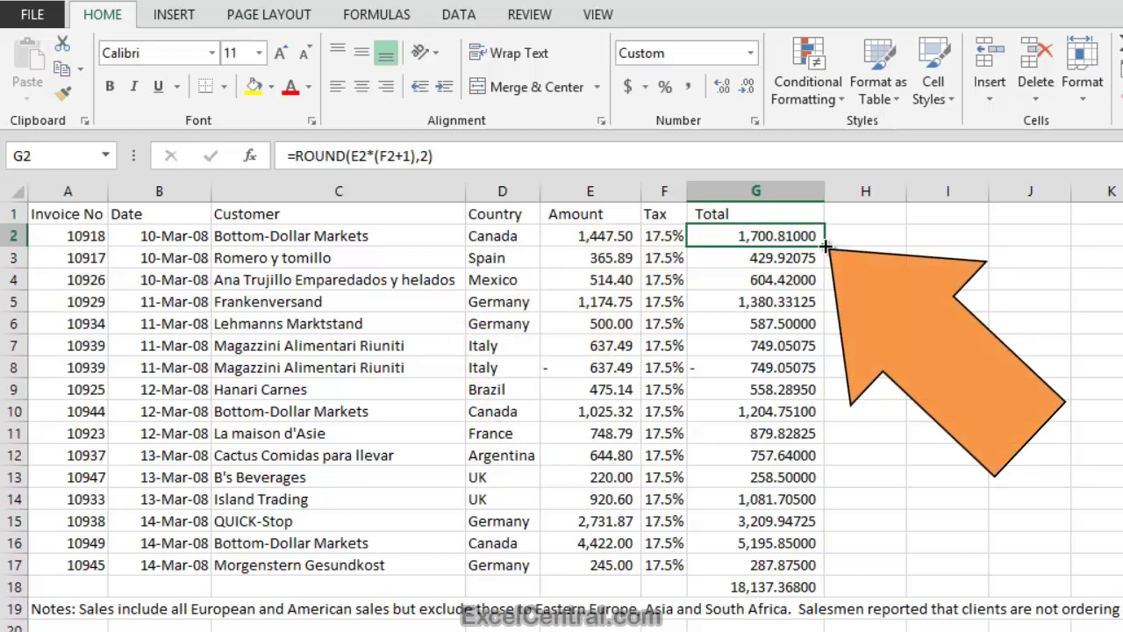
left_click_drag(826, 248, 828, 572)
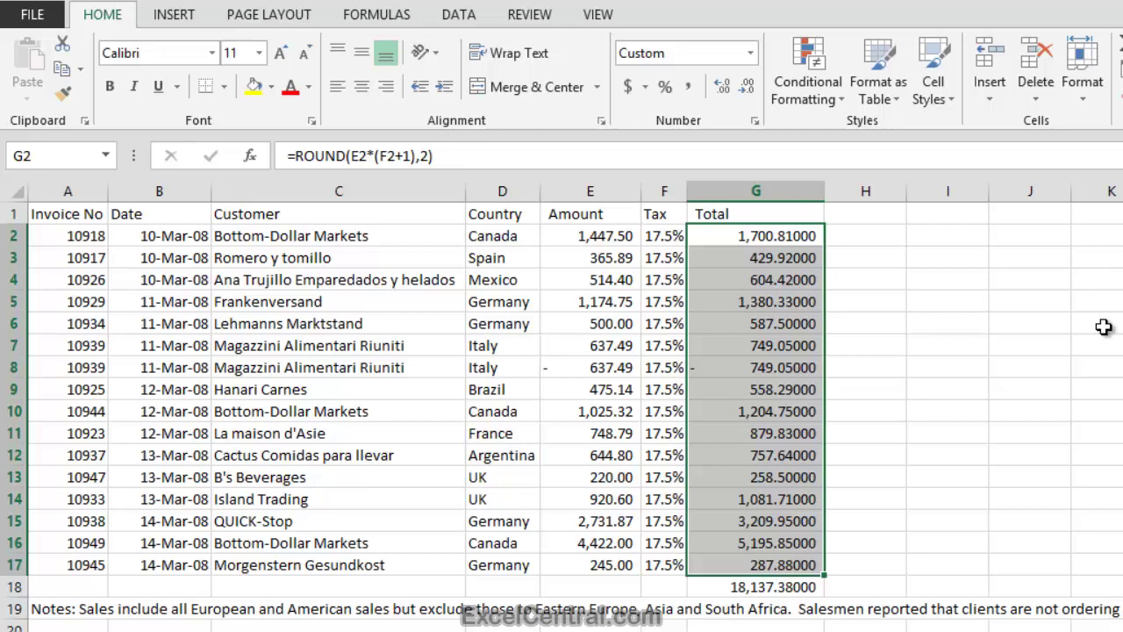
Apply Comma Style to column G, showing two decimals with the grand total at 18,137.38
left_click(1104, 326)
left_click(759, 190)
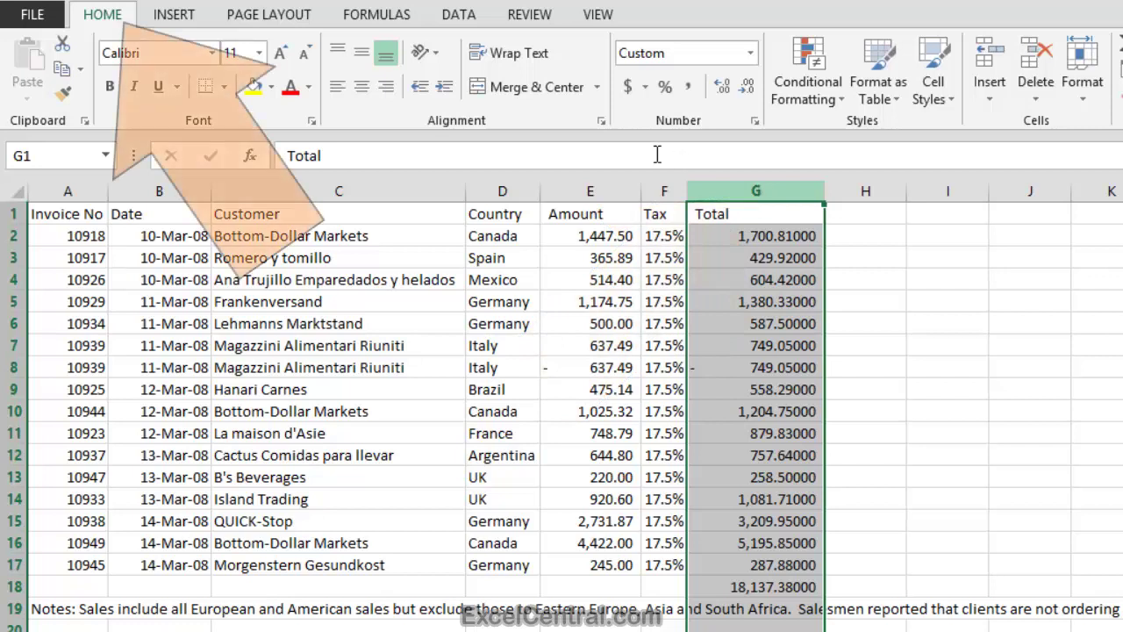
left_click(693, 90)
left_click(1065, 300)
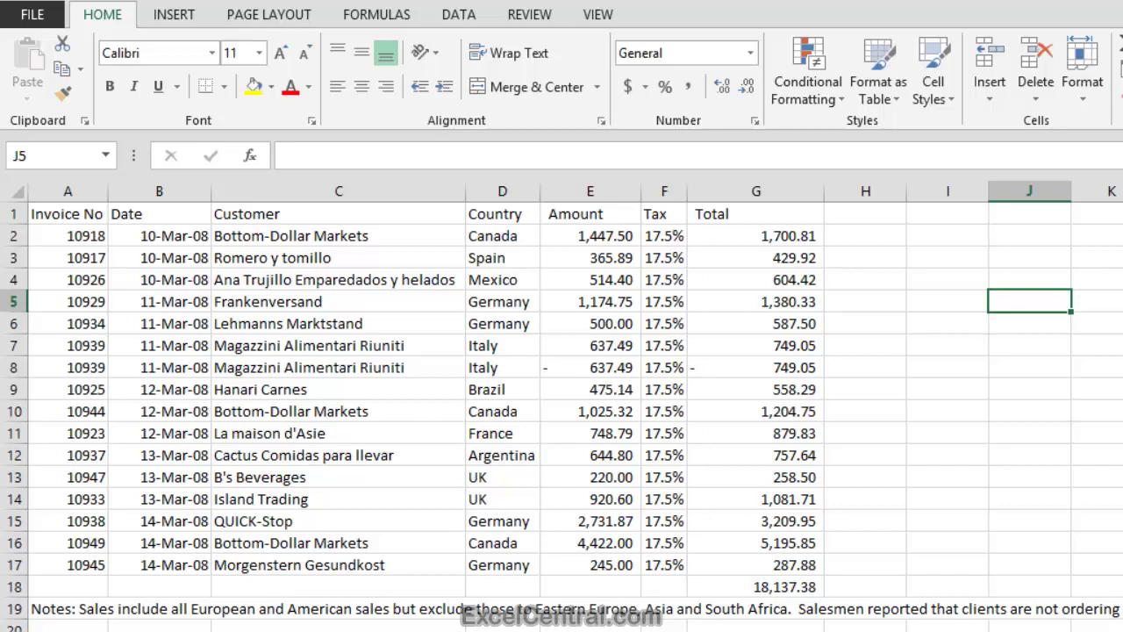
Delete the grand total in G18, return to A1, and show the file Info page
left_click(781, 588)
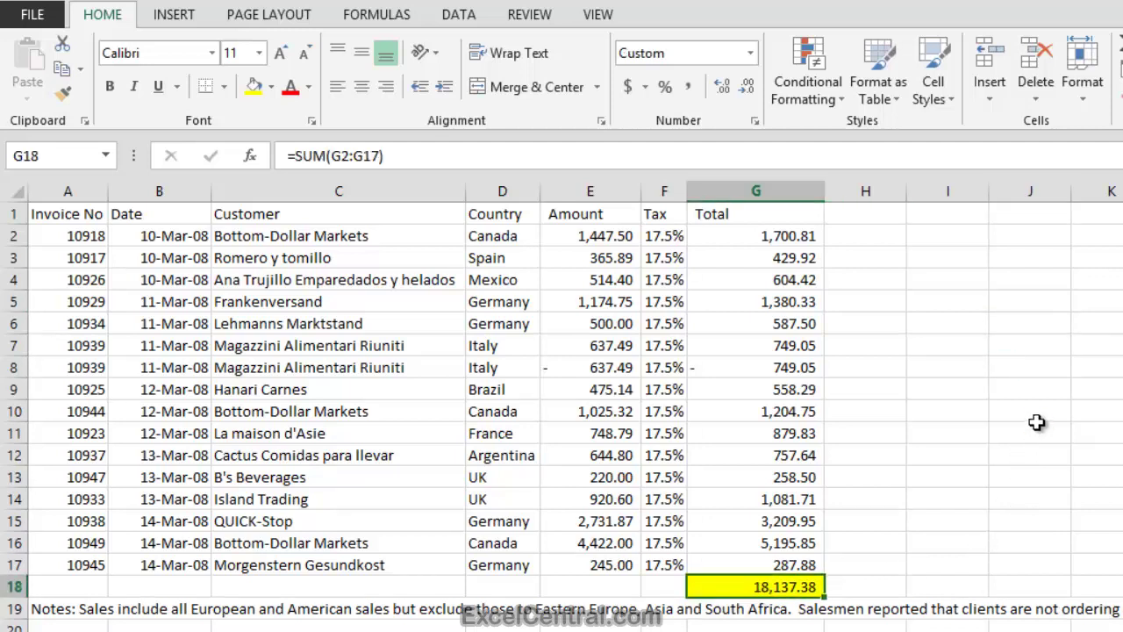
key("Delete")
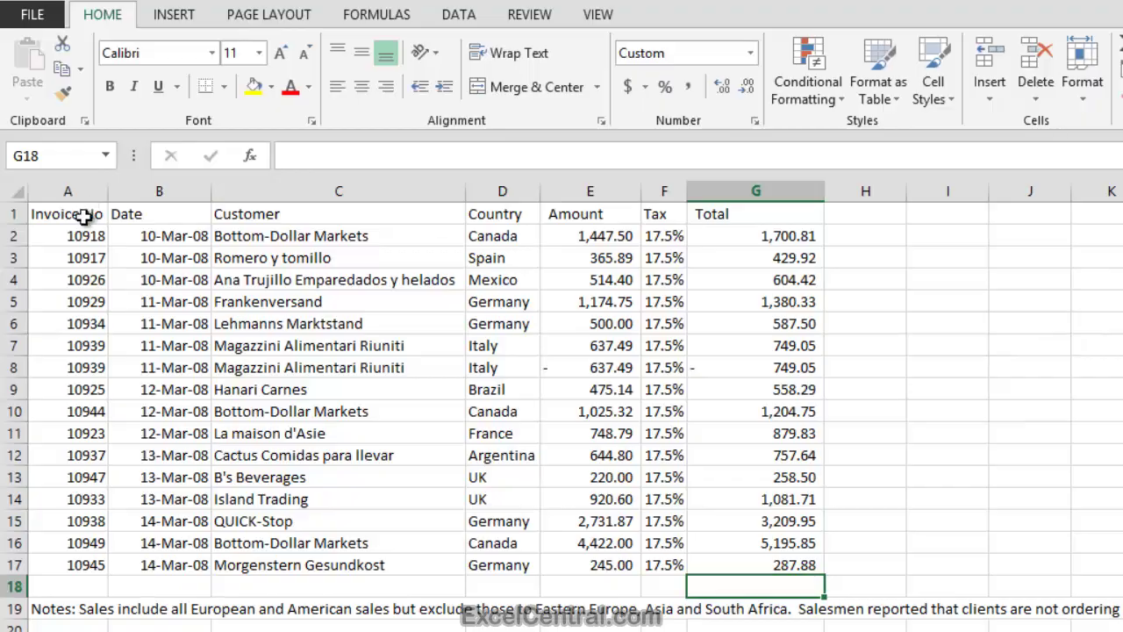
left_click(84, 216)
left_click(33, 16)
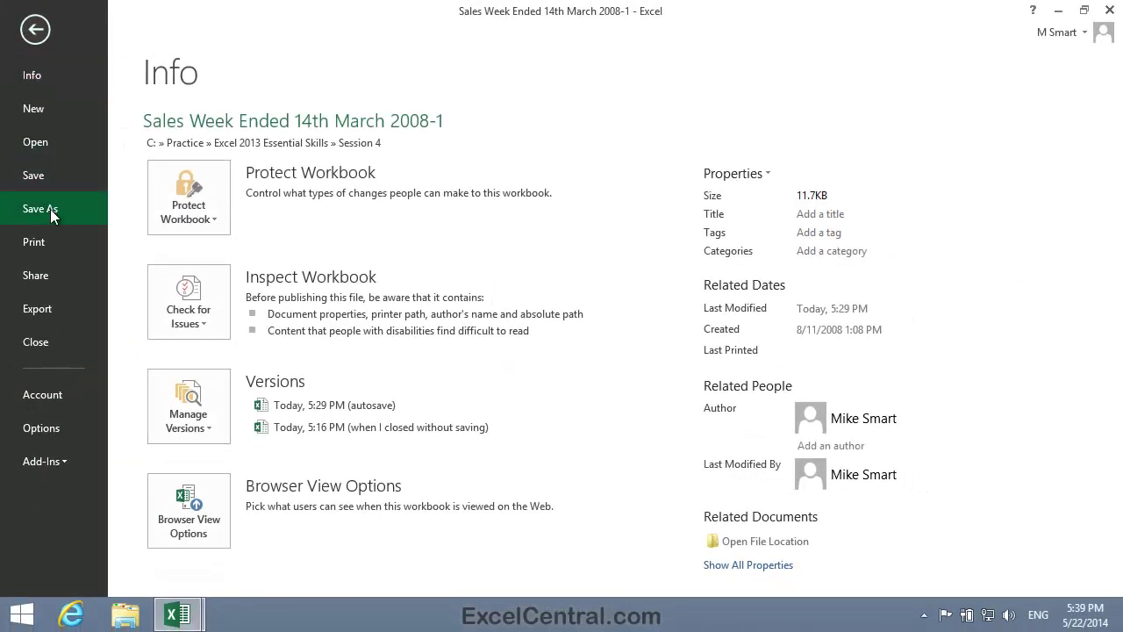
Save a copy as 'Sales Week Ended 14th March 2008-2' in Excel 2013 Essential Skills
left_click(50, 208)
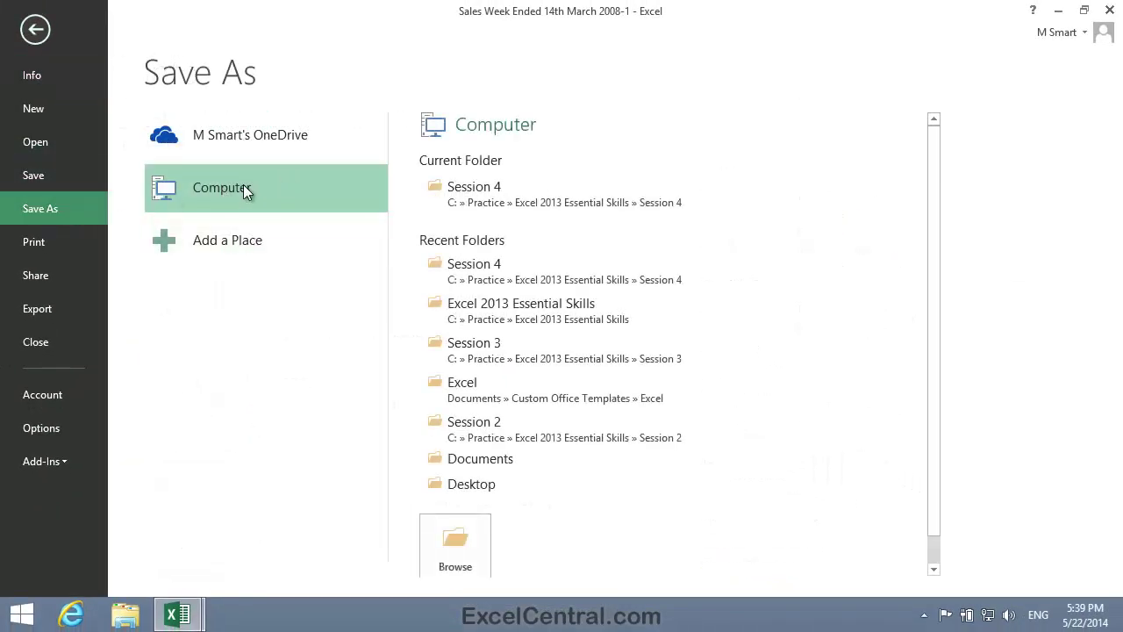
left_click(467, 552)
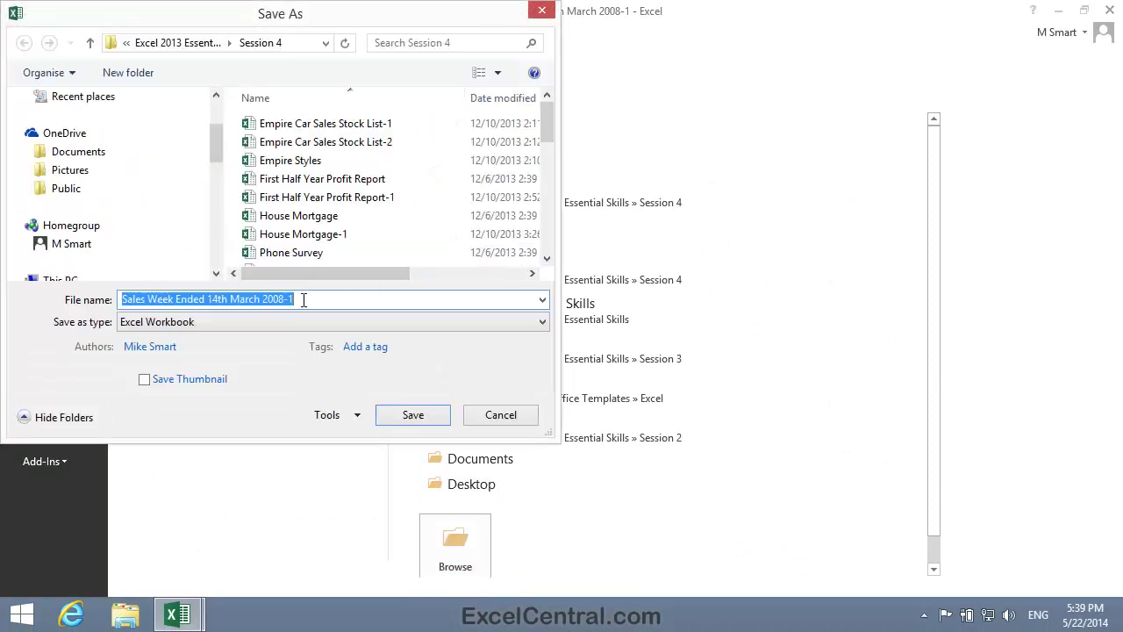
left_click(300, 299)
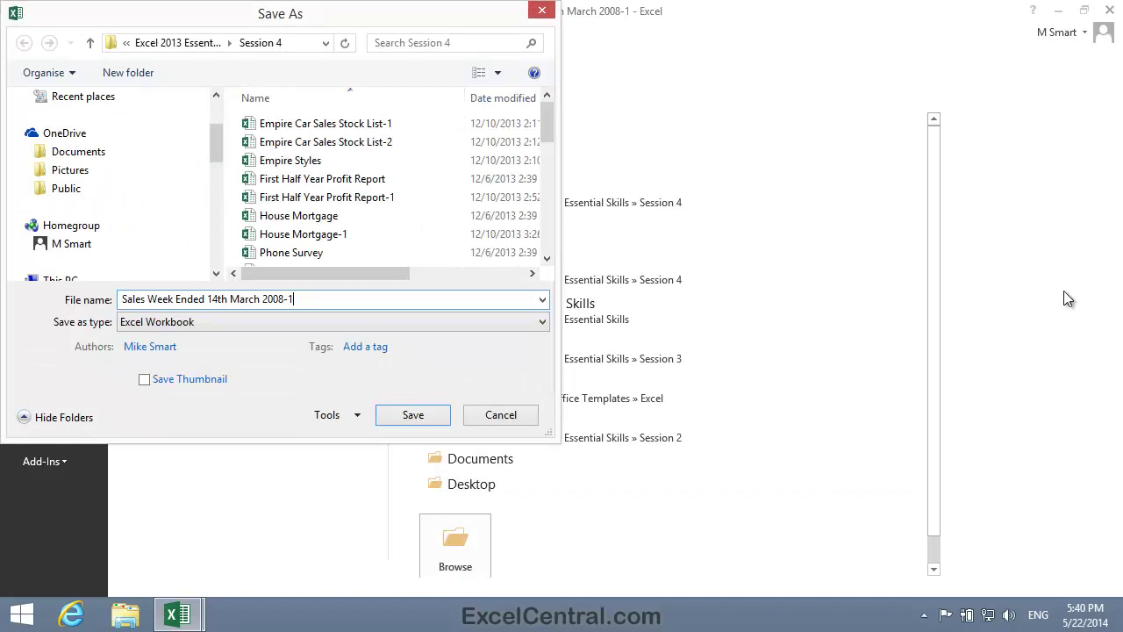
key("BackSpace")
type("2")
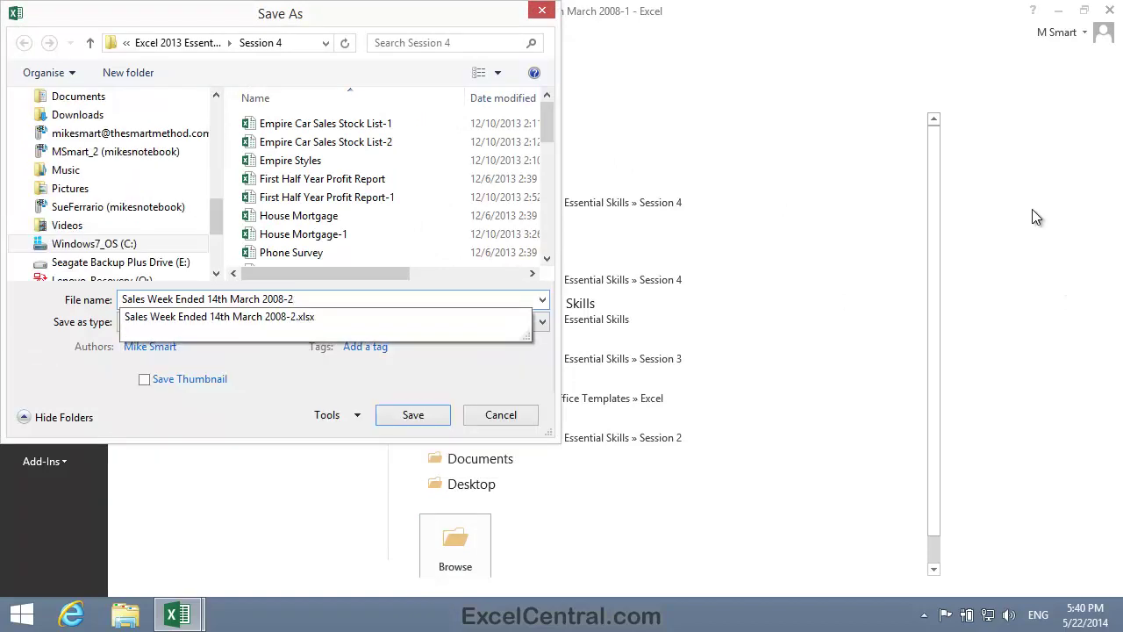
left_click(182, 48)
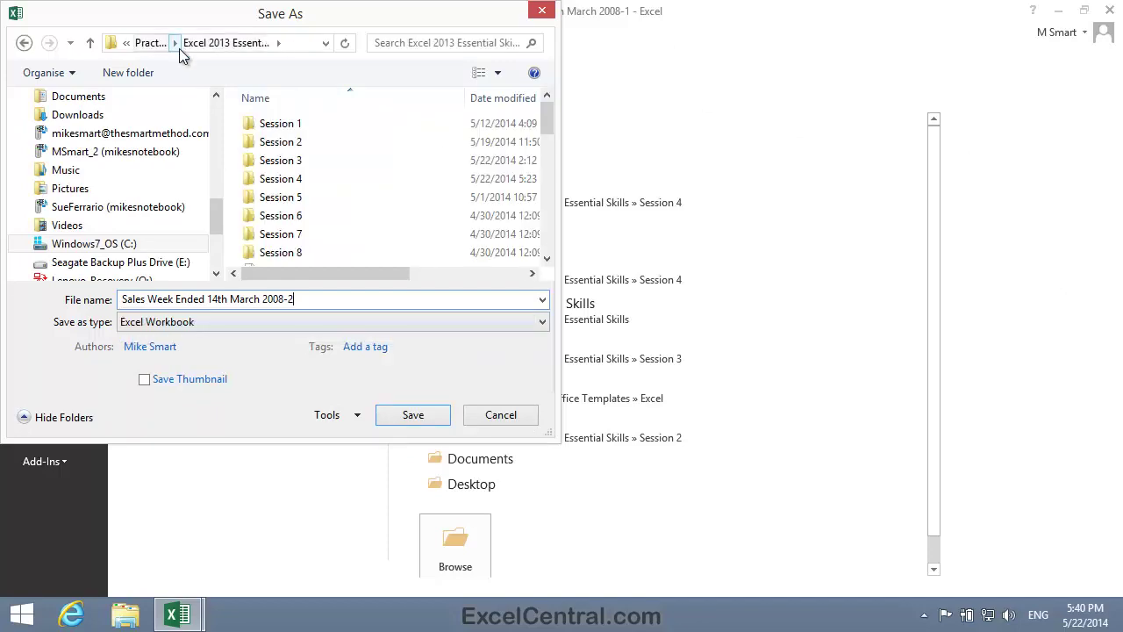
left_click(406, 425)
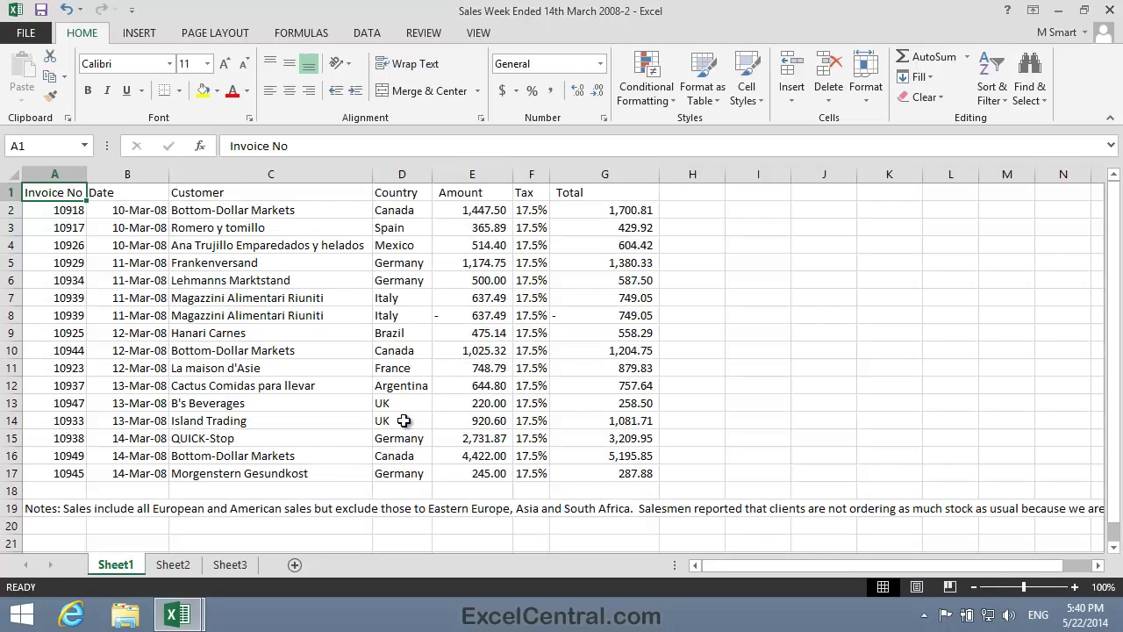